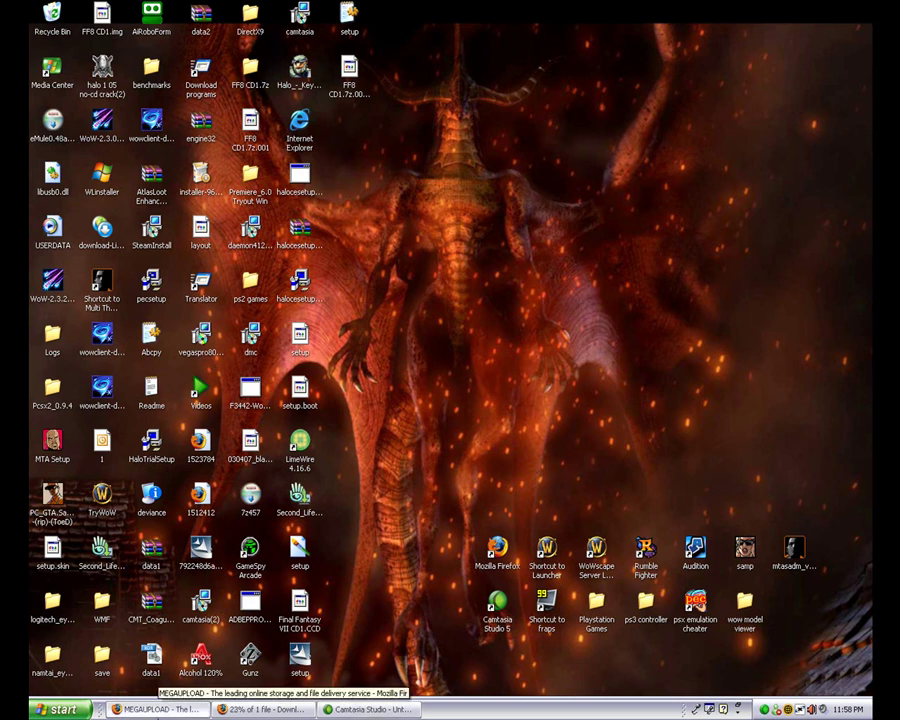
Step: Restore the Megaupload browser window and search the web for 'emulator world'
click(160, 709)
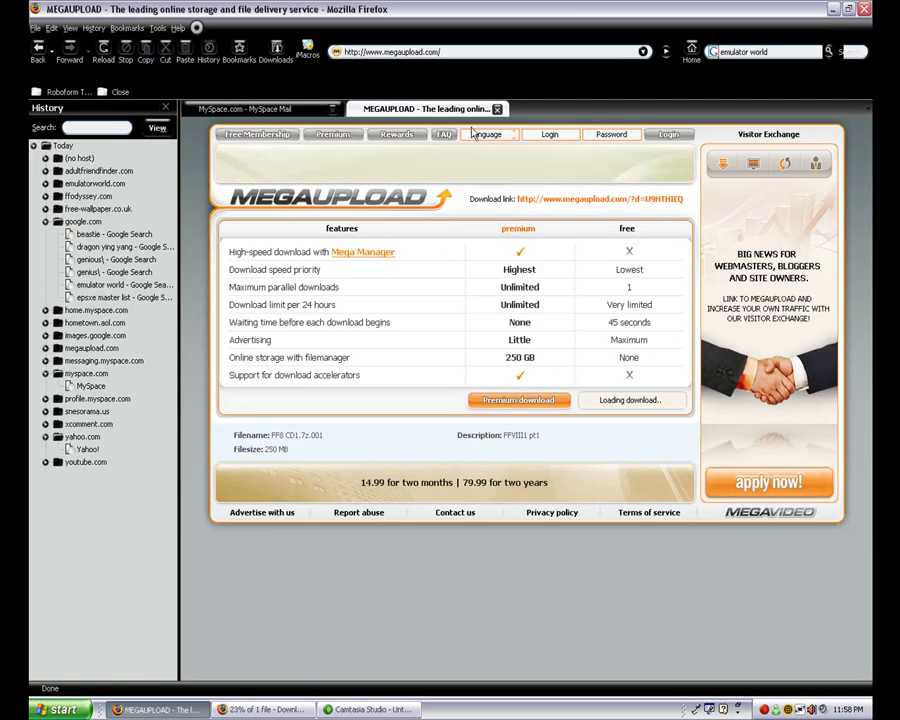
click(760, 51)
text(emulato)
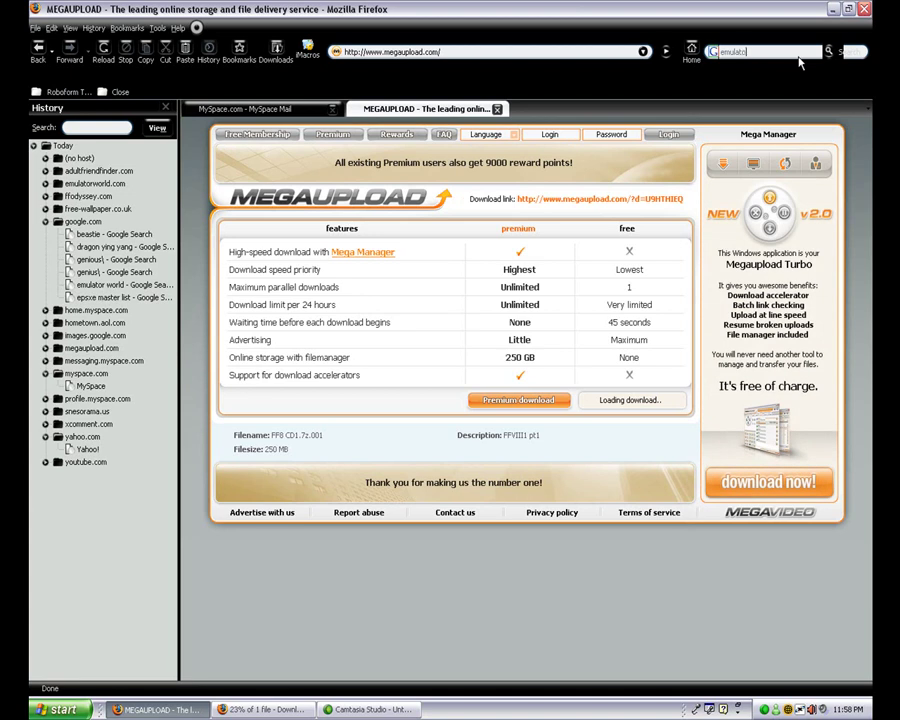
text(r world)
key(Return)
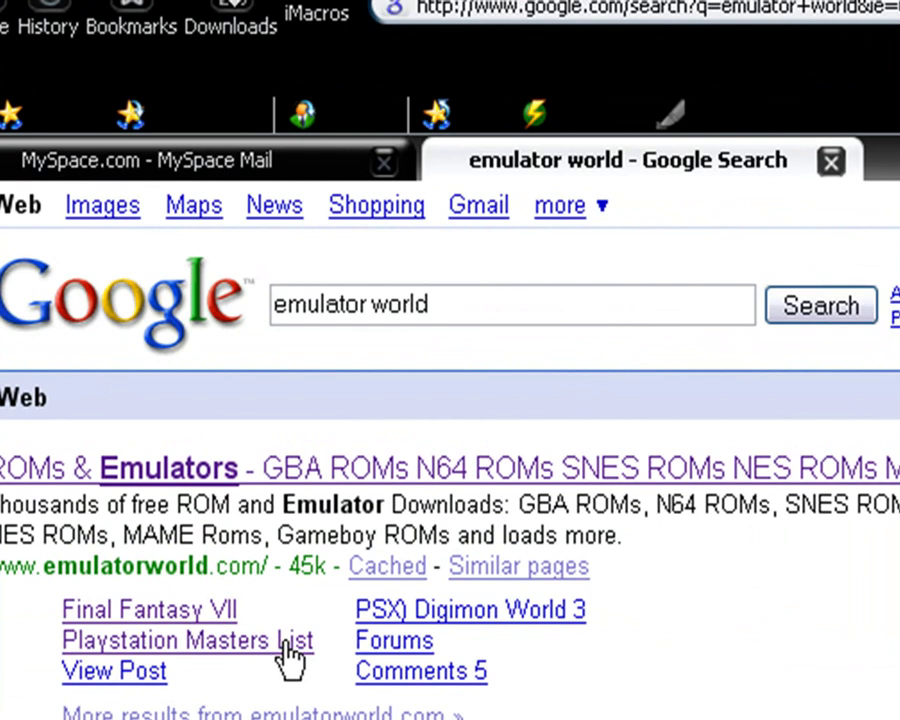
Step: Search Google for 'epsxe master list' and open the PSX Master Games List result
click(180, 640)
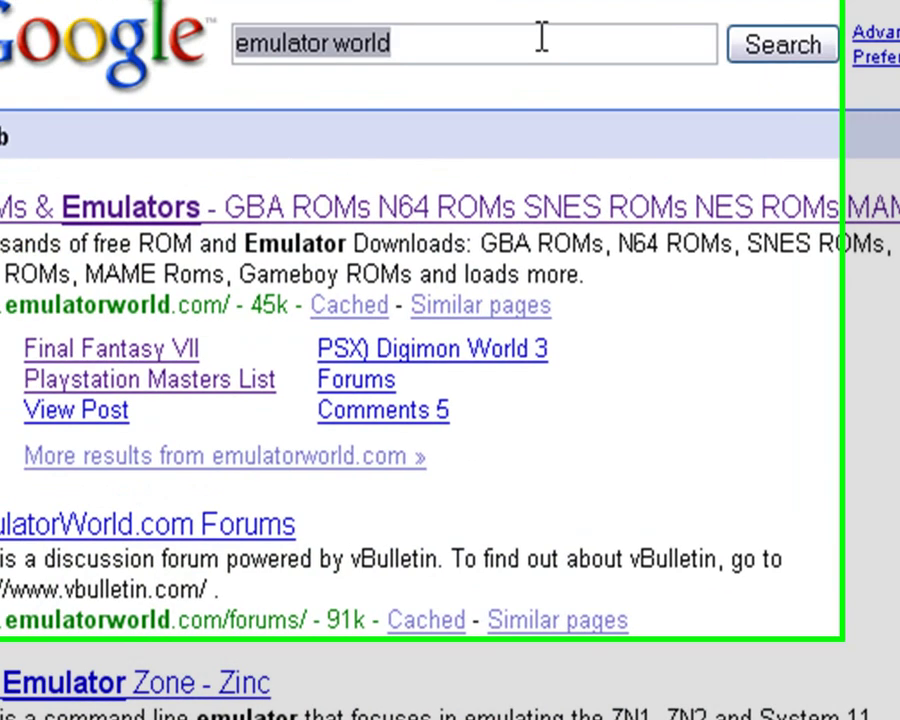
text(eps)
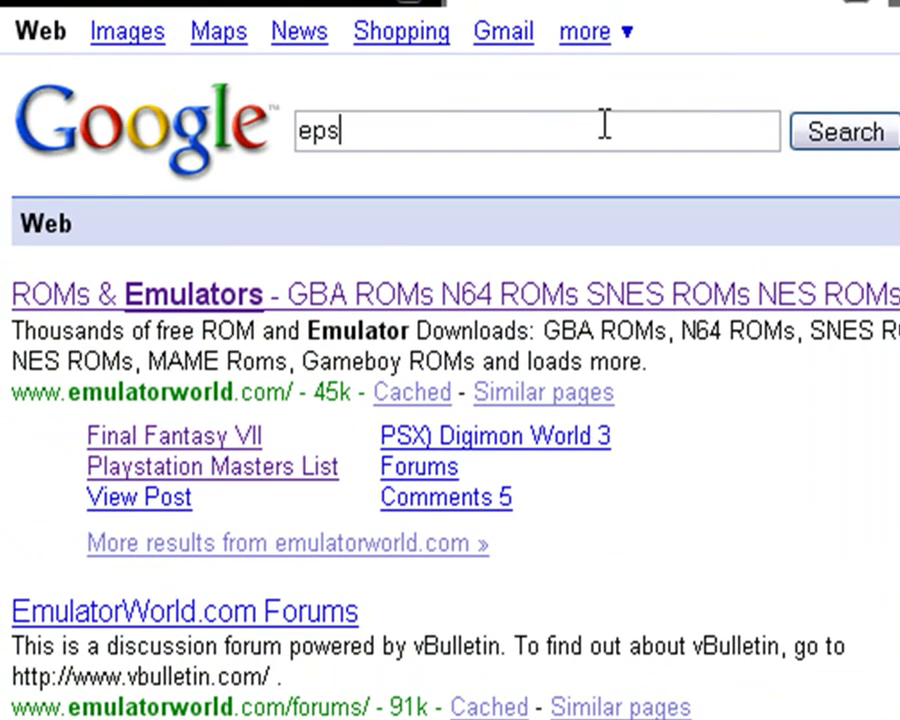
text(xe ma)
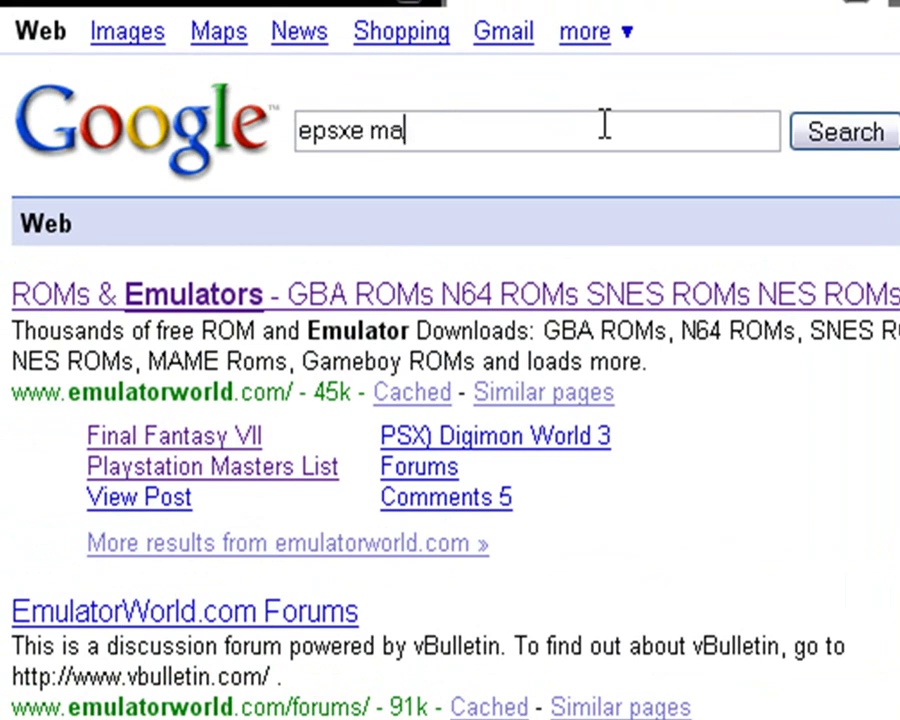
text(ster list)
key(Return)
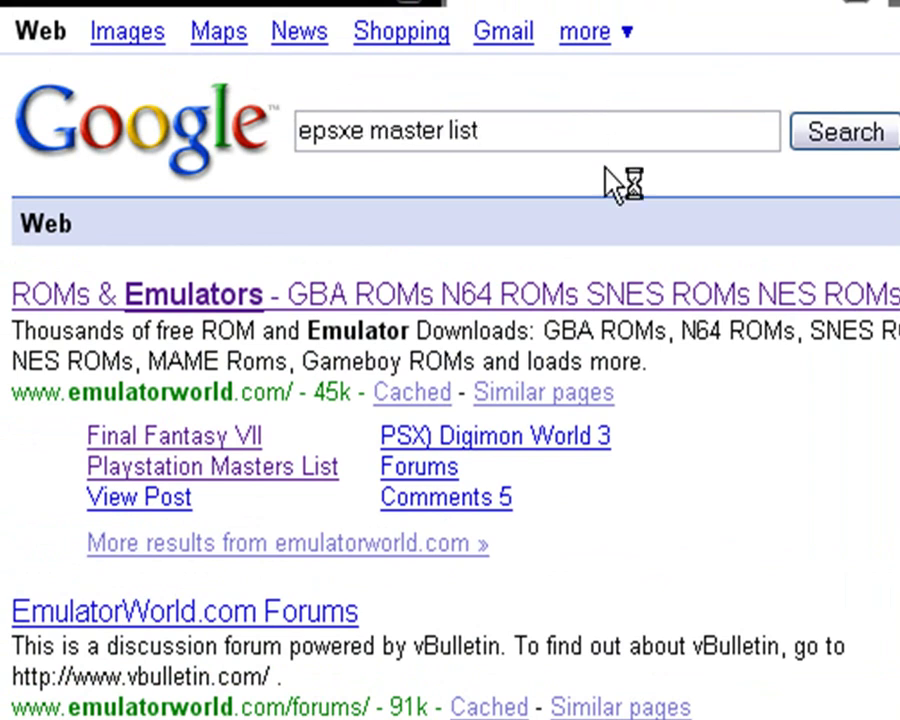
click(215, 365)
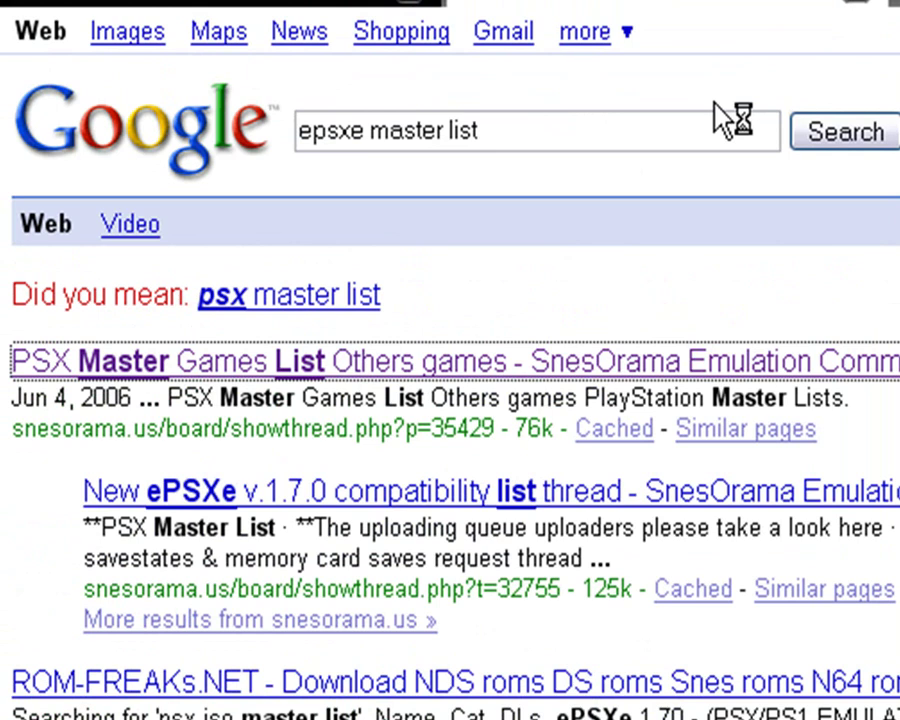
scroll(450, 360, down, 5)
scroll(450, 360, up, 3)
scroll(450, 360, up, 5)
scroll(450, 360, up, 3)
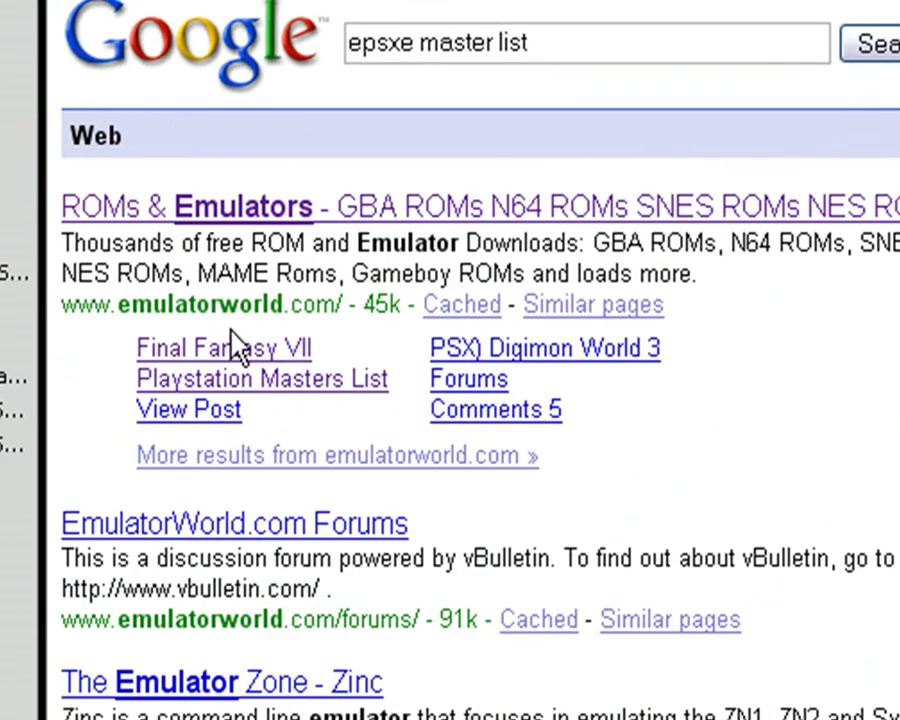
Step: Open the Playstation Masters List thread and jump to the F games for Final Fantasy VIII
click(262, 379)
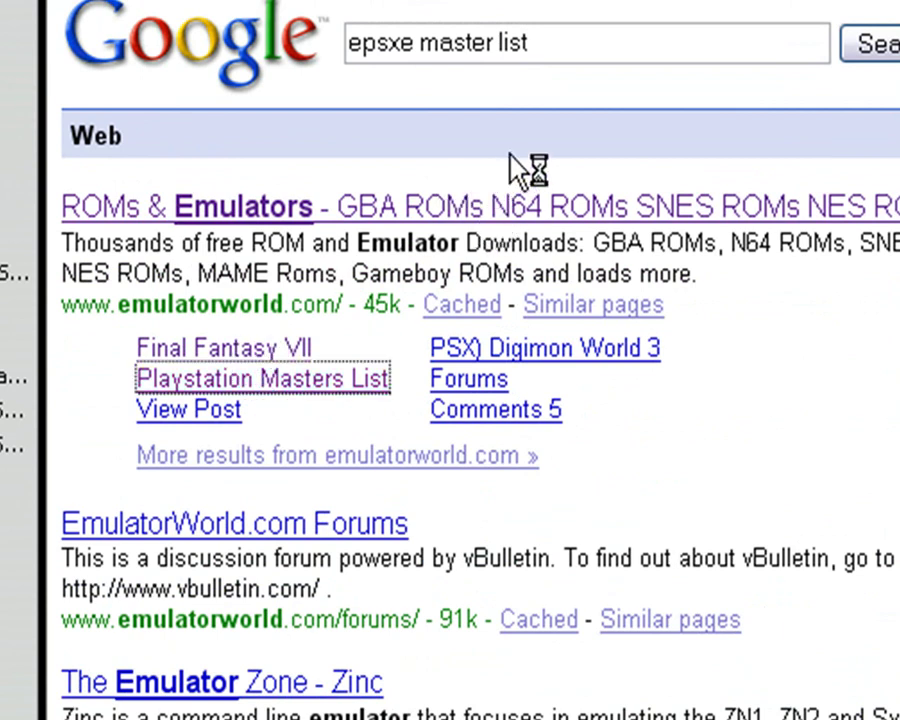
scroll(486, 302, down, 4)
scroll(700, 550, down, 5)
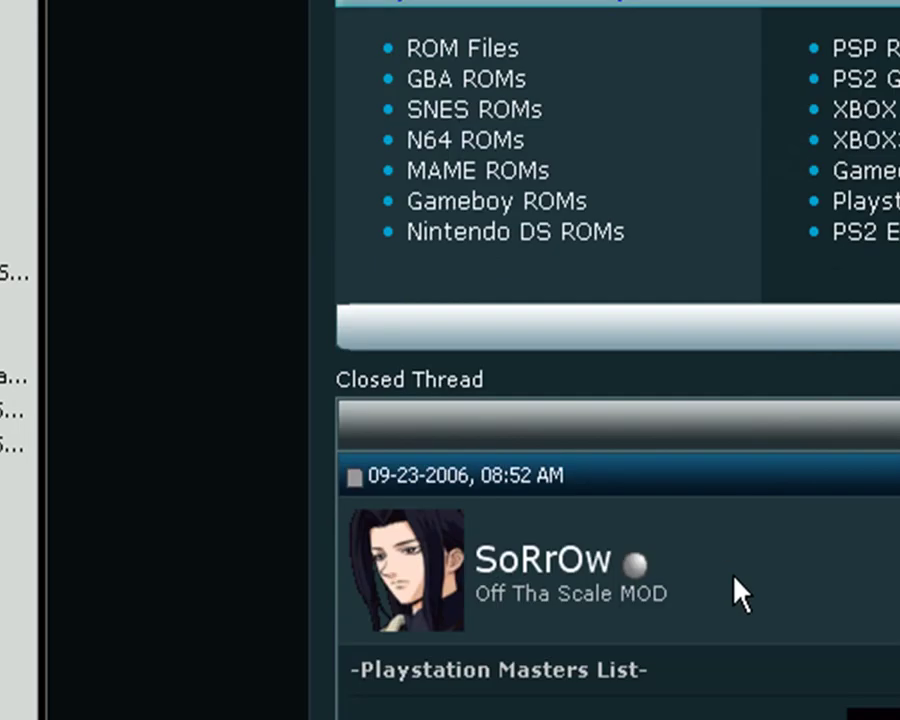
scroll(739, 603, down, 3)
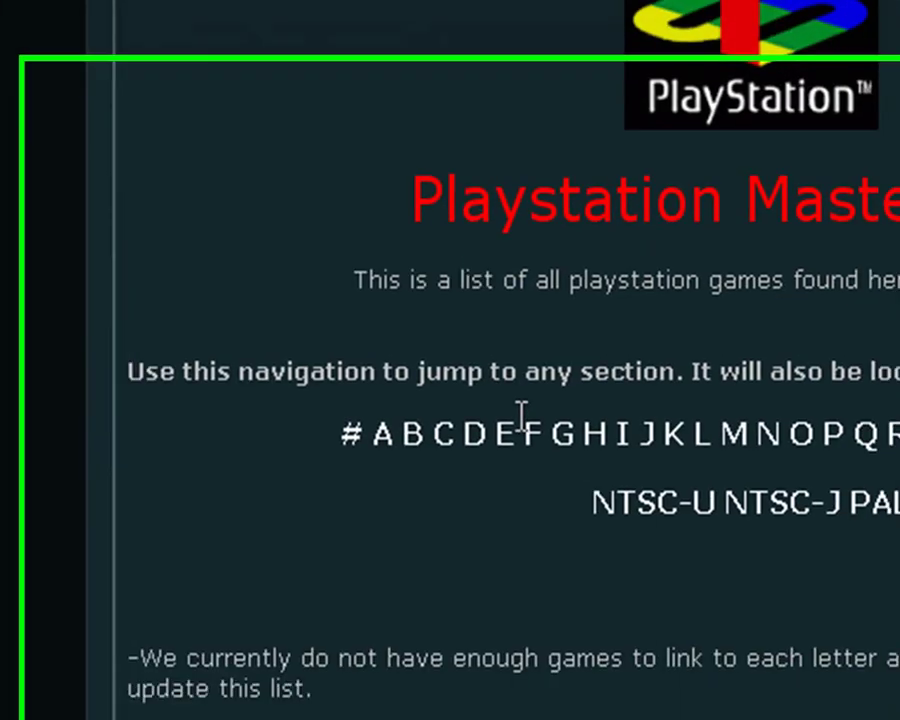
click(520, 420)
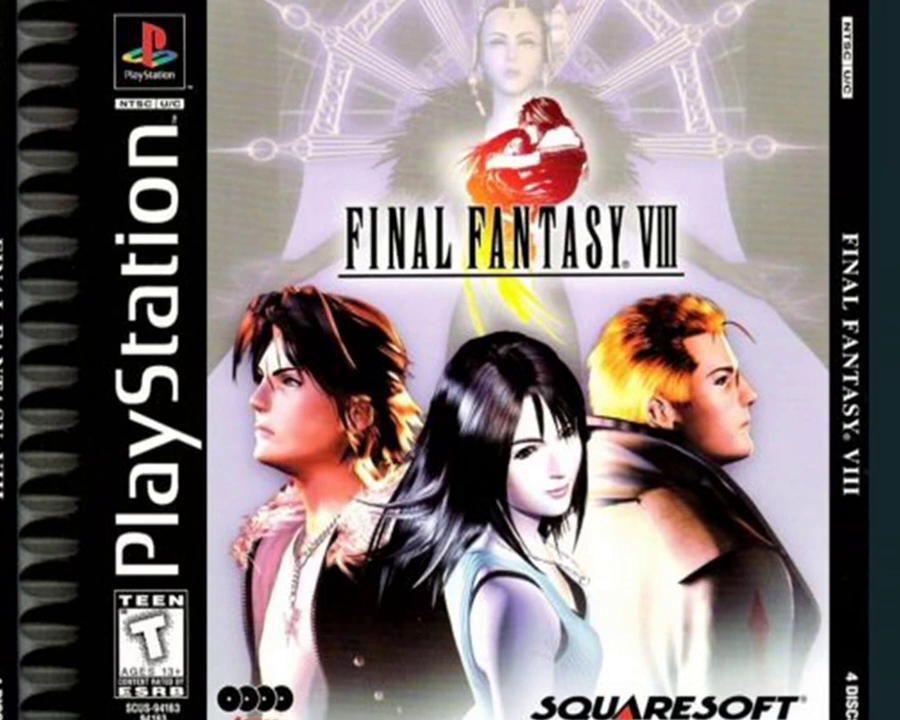
scroll(450, 360, down, 2)
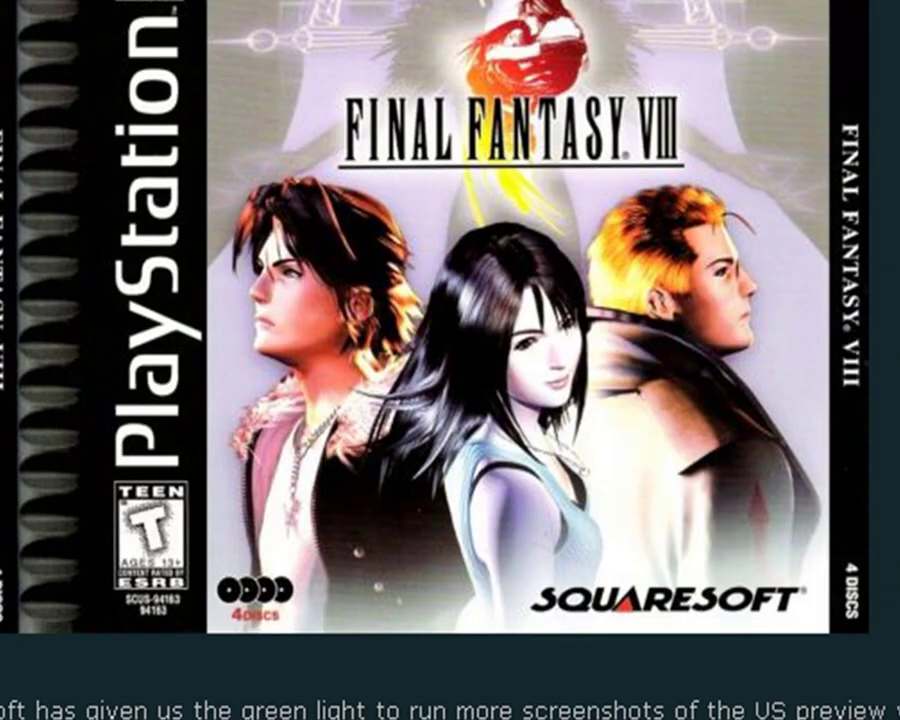
scroll(252, 420, down, 8)
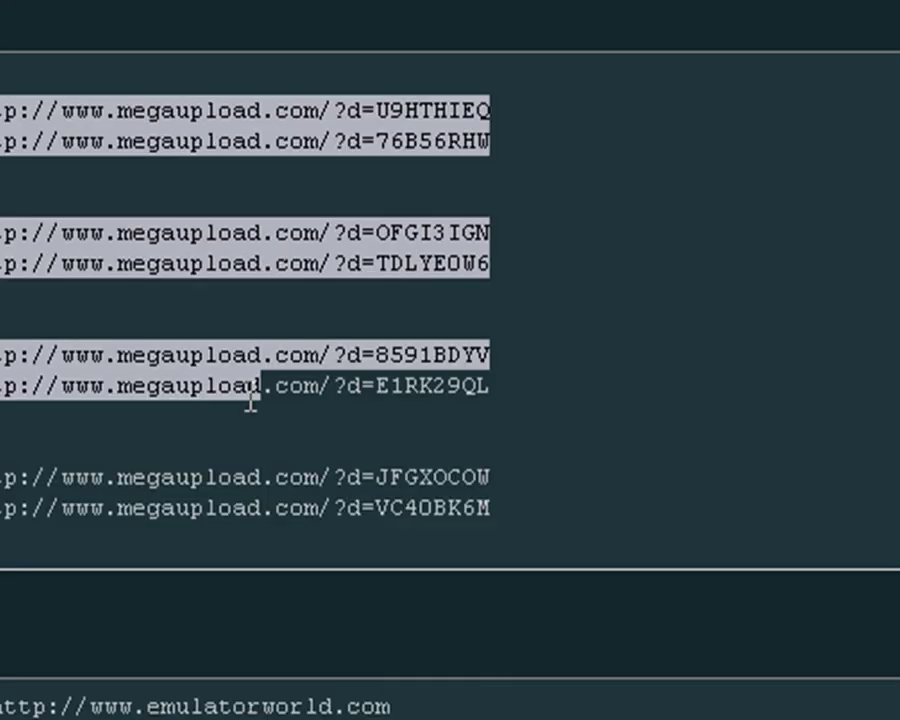
scroll(252, 420, up, 3)
scroll(252, 420, up, 4)
click(120, 405)
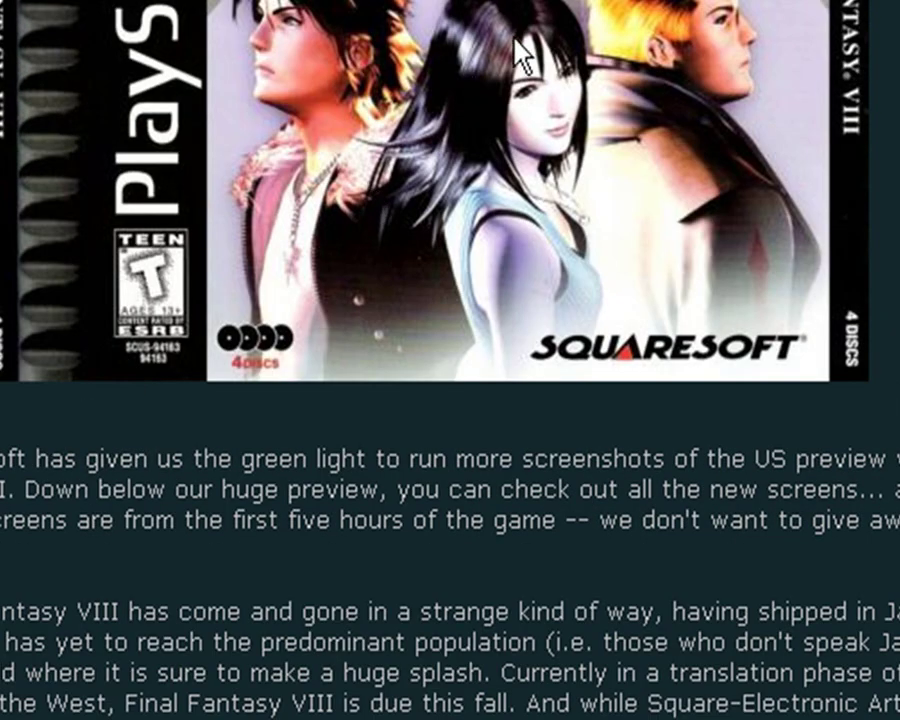
scroll(565, 105, up, 3)
scroll(565, 130, up, 3)
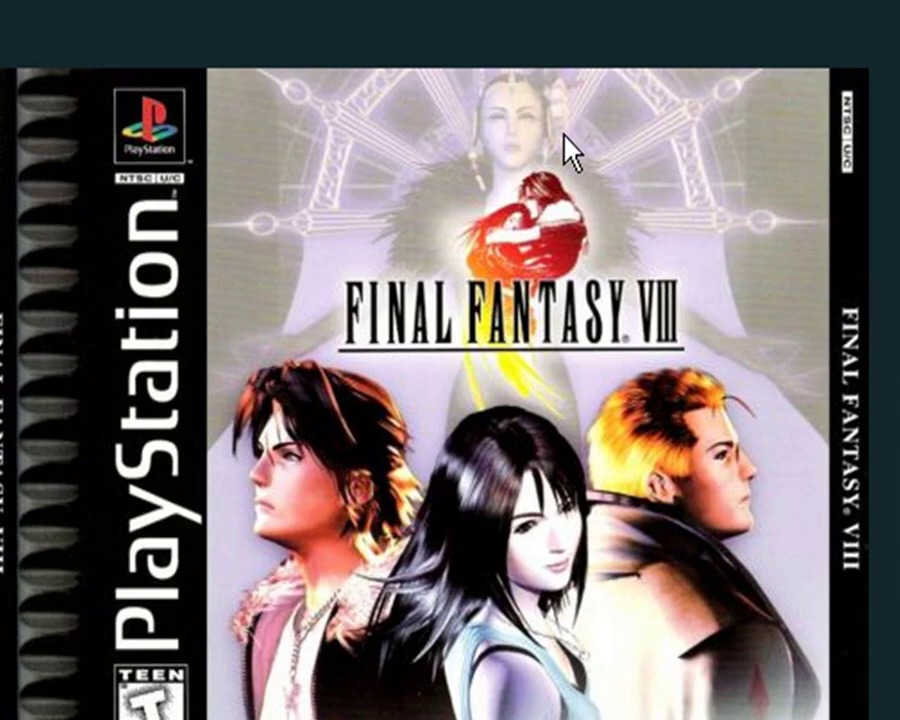
scroll(565, 130, down, 3)
scroll(565, 130, down, 2)
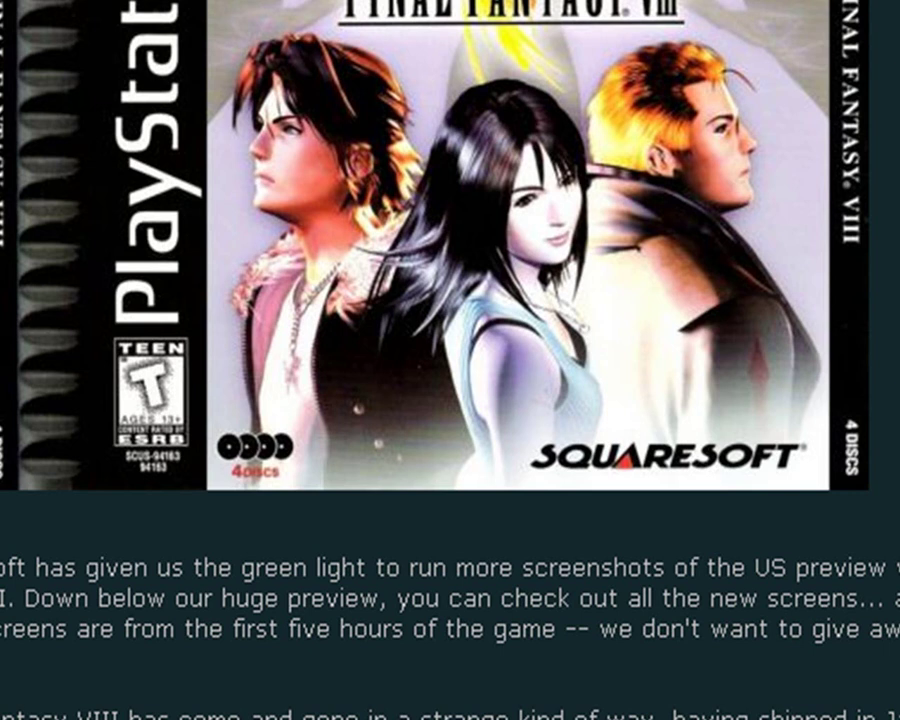
scroll(565, 130, down, 3)
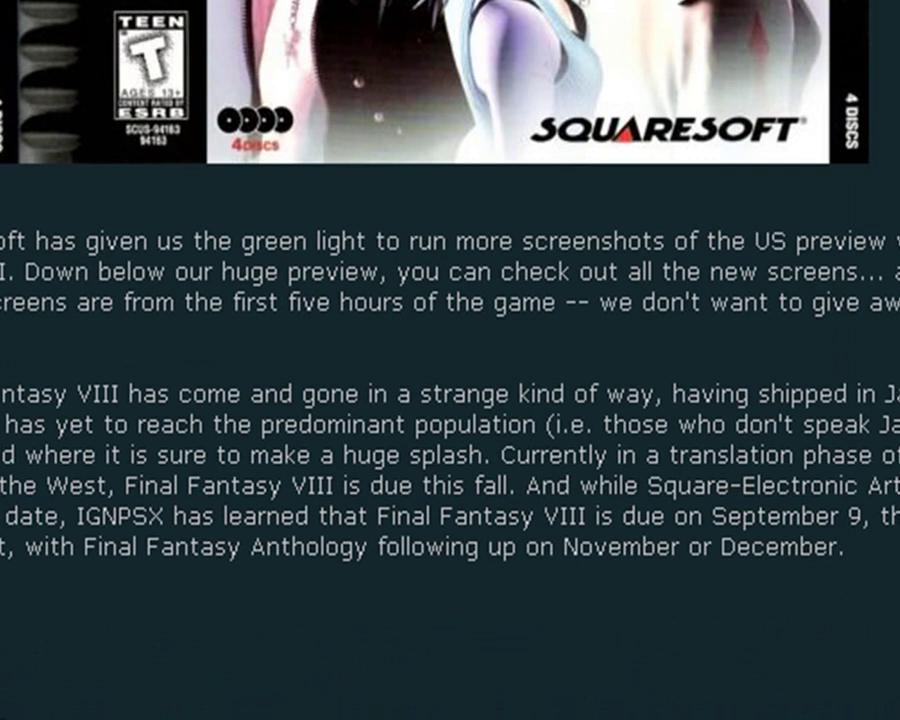
scroll(2, 238, down, 5)
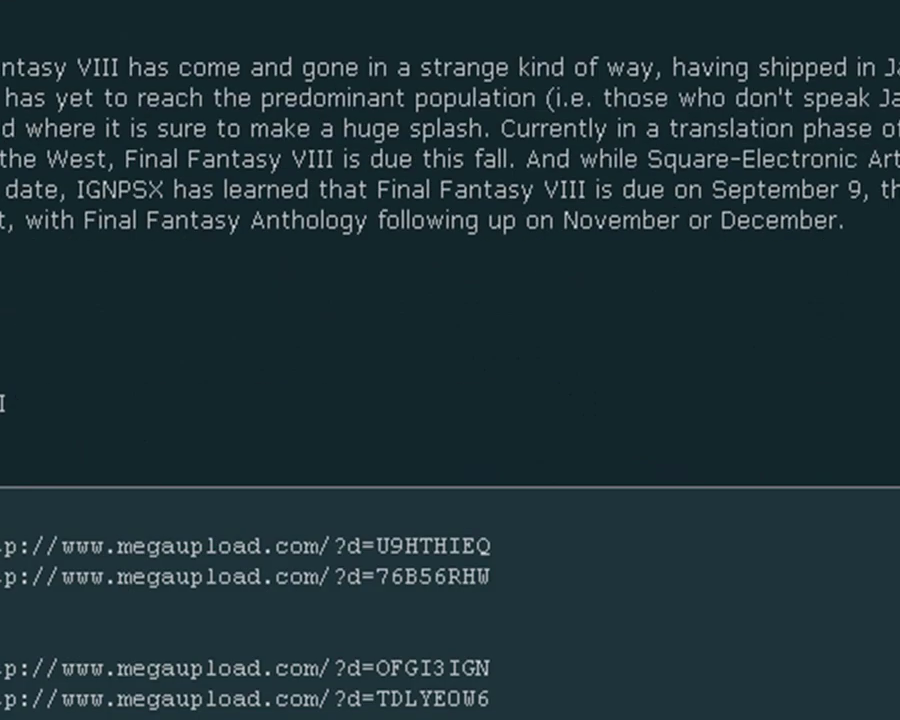
scroll(2, 238, down, 3)
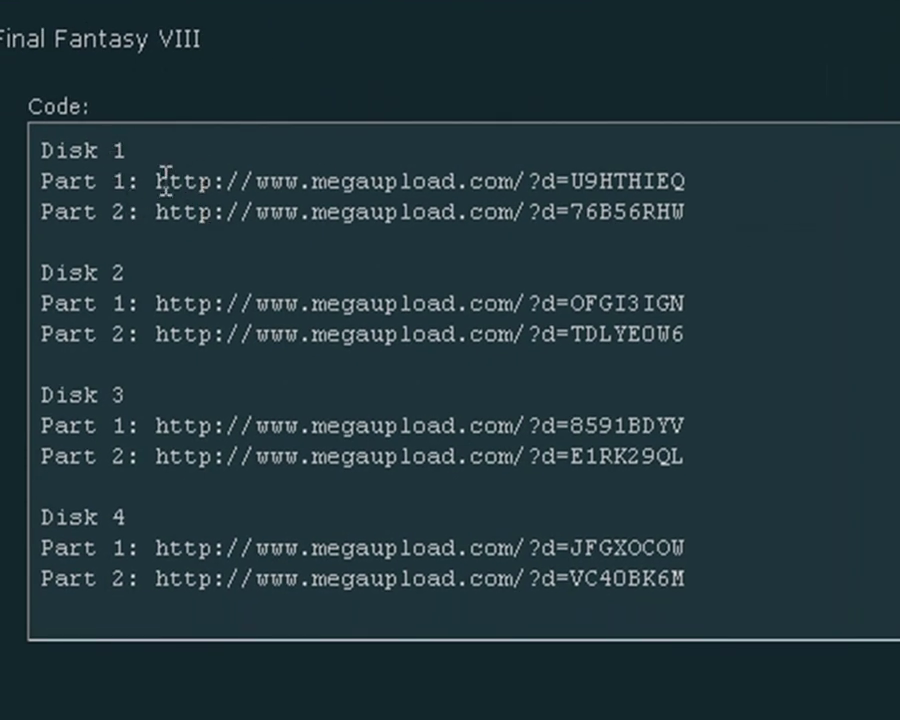
Step: Highlight the Final Fantasy VIII Disk 1 Part 1 Megaupload link text
drag(167, 181, 456, 181)
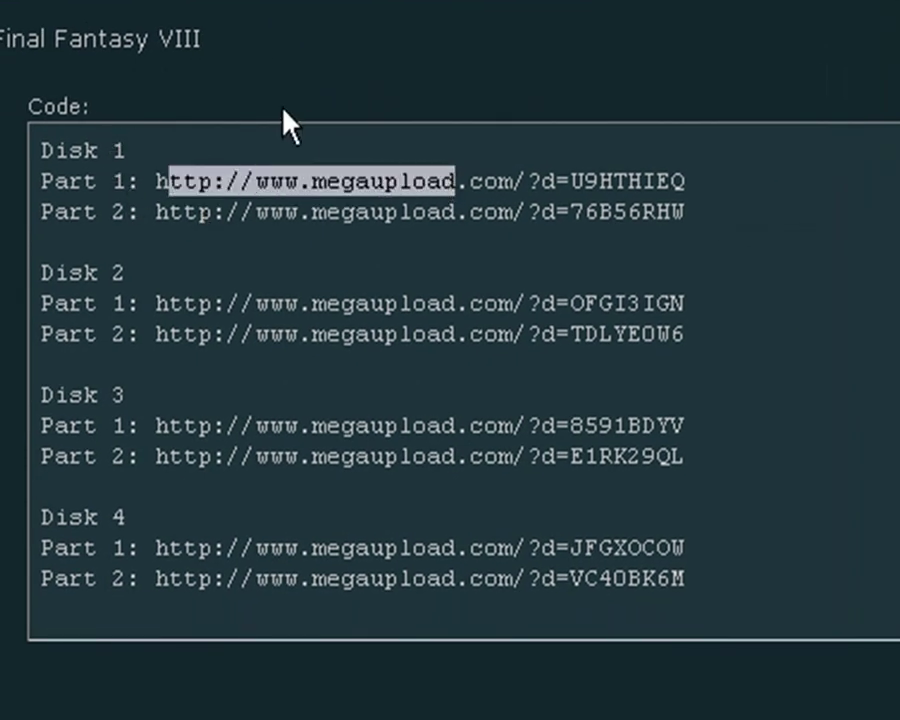
click(460, 22)
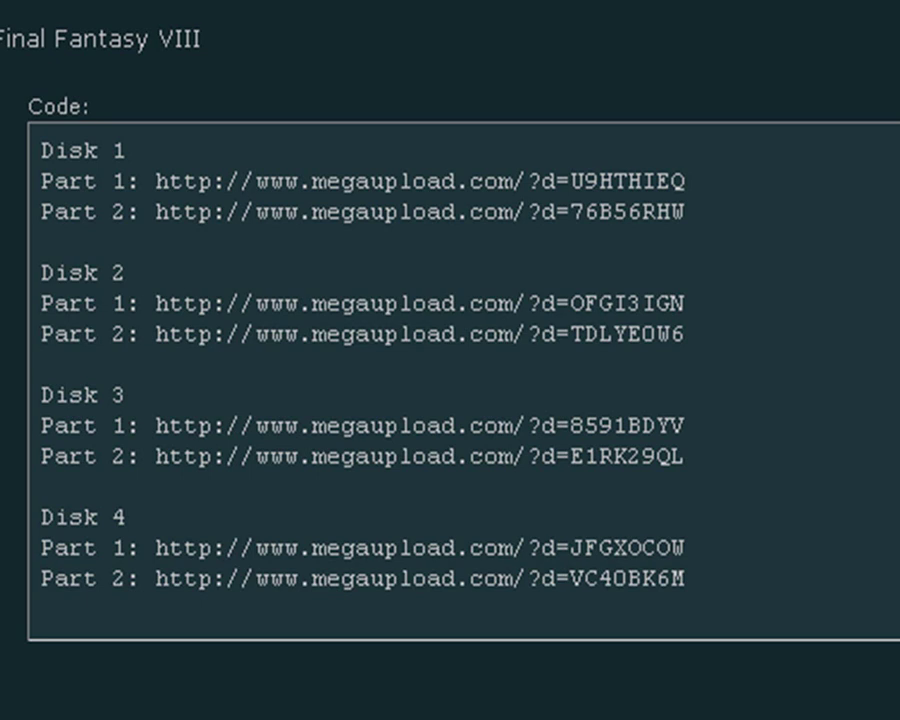
scroll(450, 360, down, 3)
scroll(450, 360, down, 3)
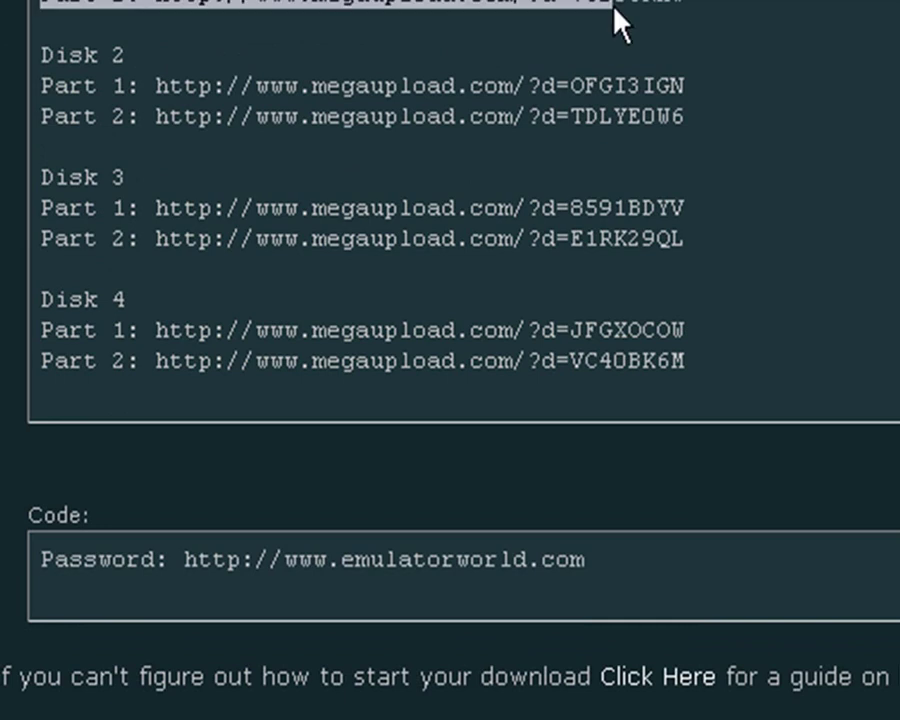
right_click(680, 4)
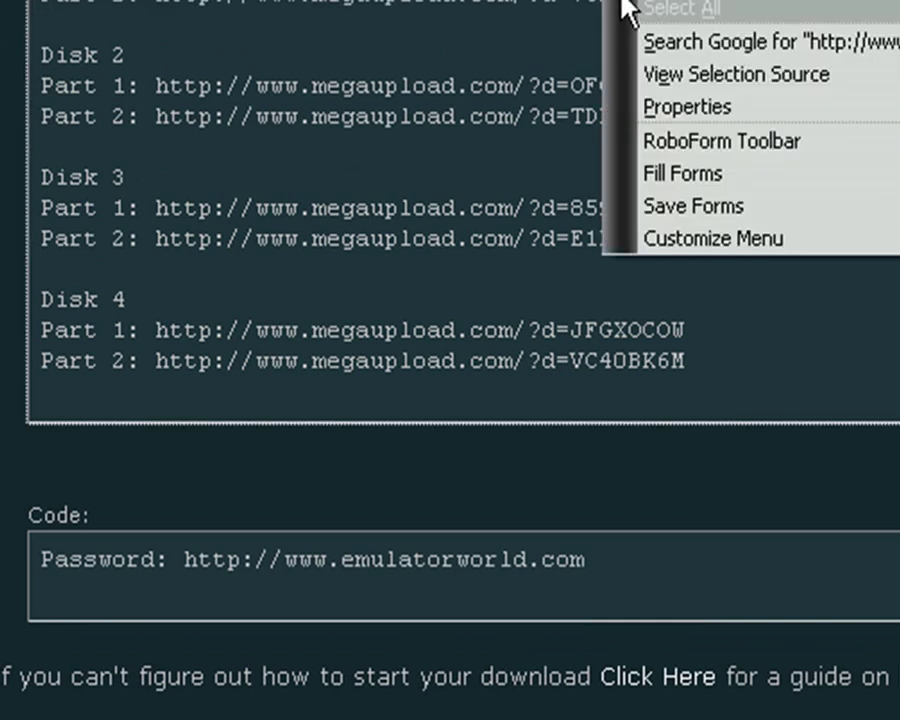
click(683, 6)
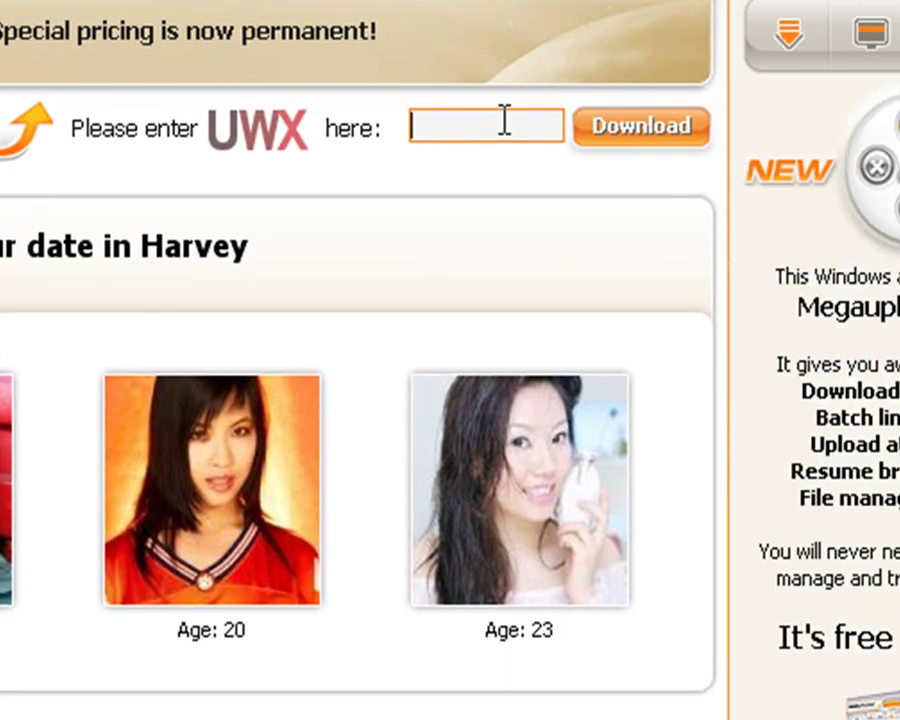
text(Uw)
text(x)
Step: Submit the captcha code on the FF8 CD1.7z.001 Megaupload page
key(Return)
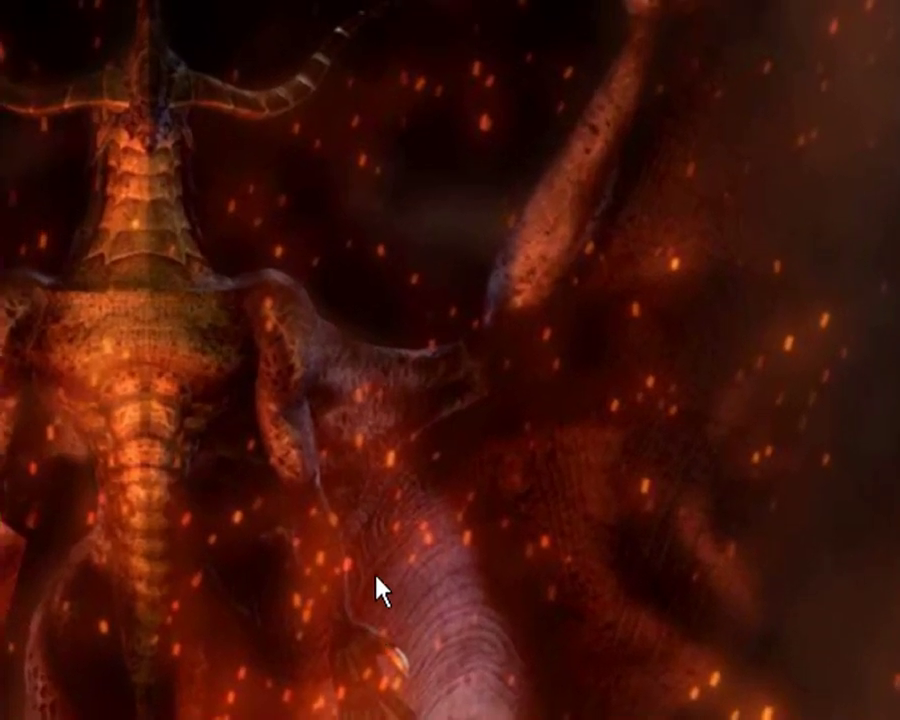
right_click(378, 578)
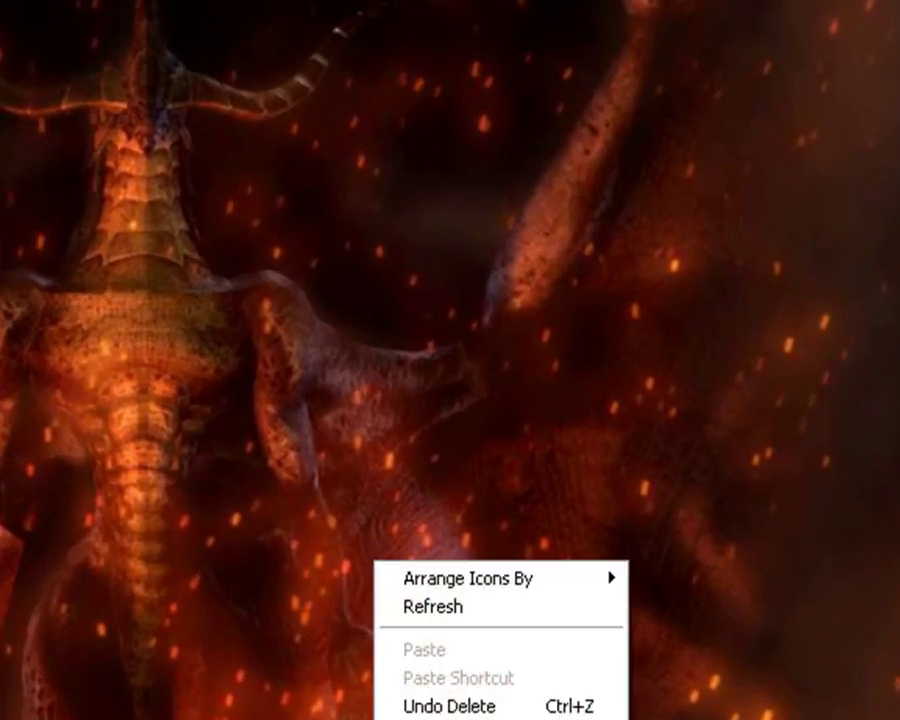
click(700, 716)
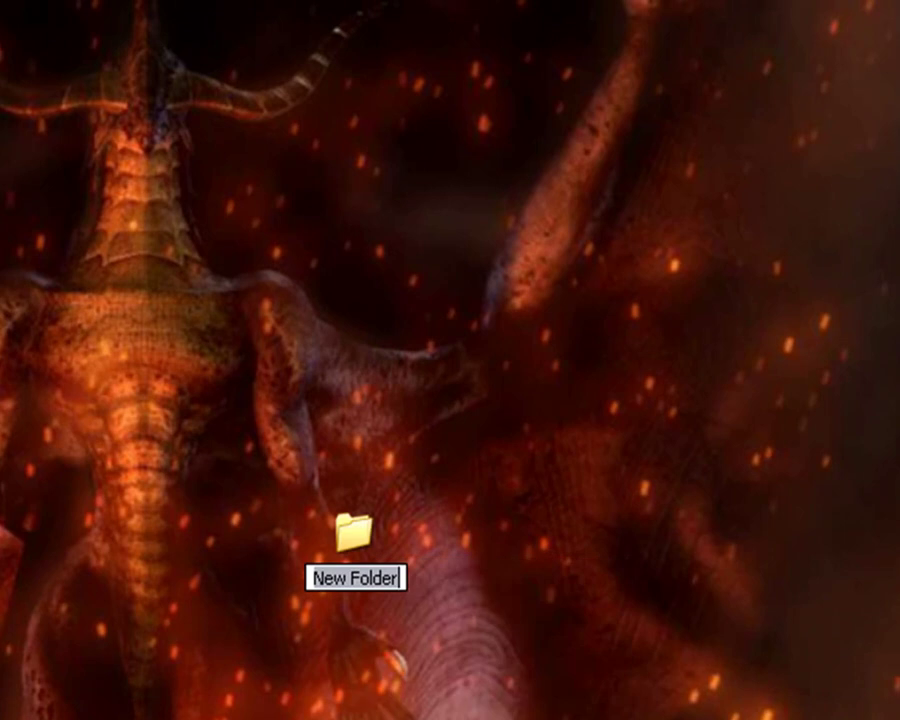
key(BackSpace)
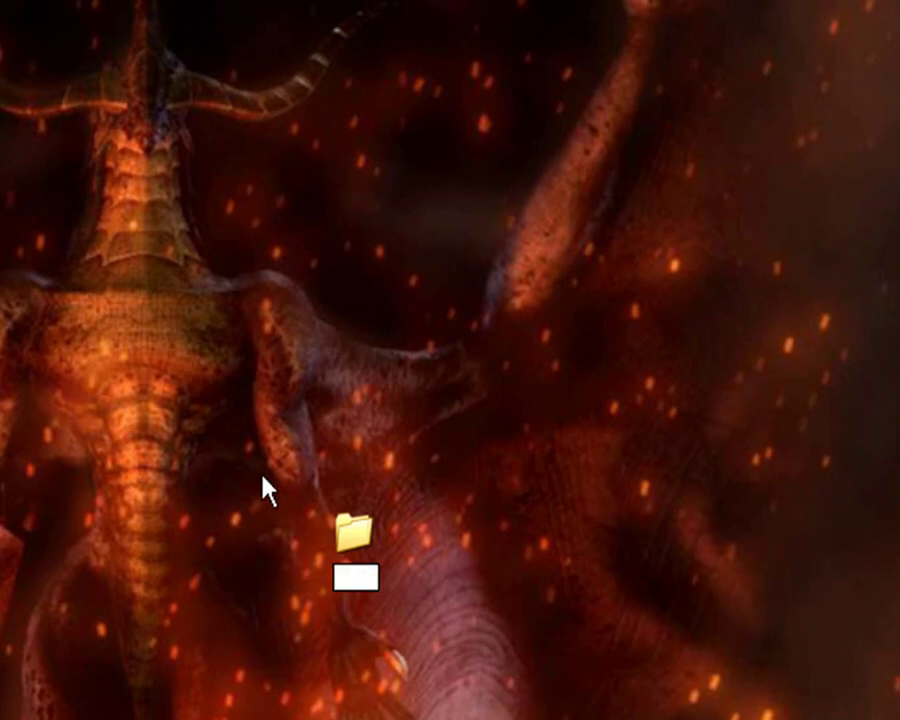
click(357, 527)
right_click(357, 527)
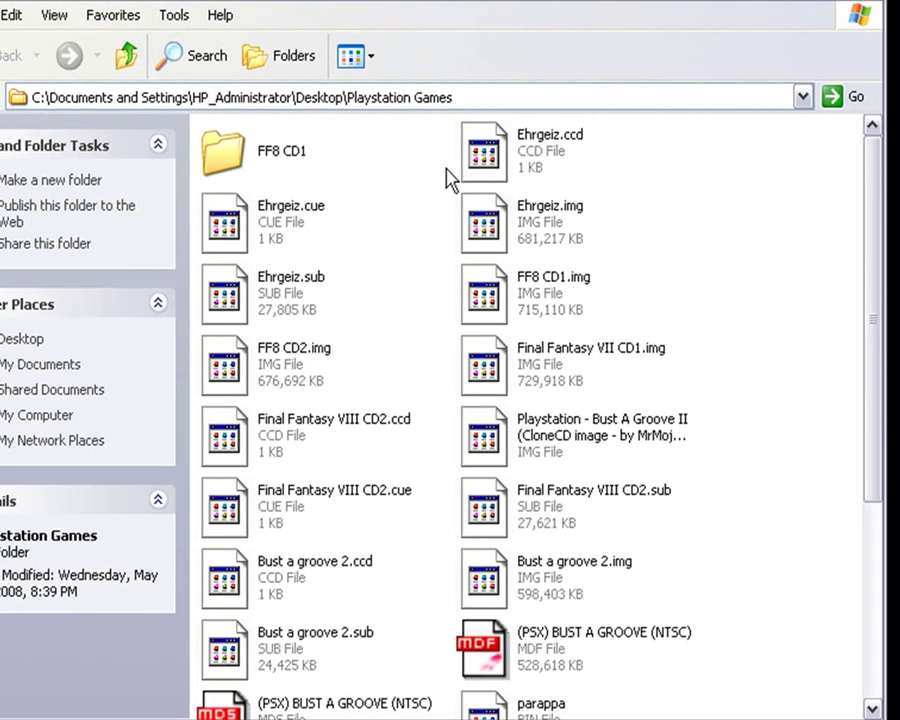
scroll(445, 195, down, 2)
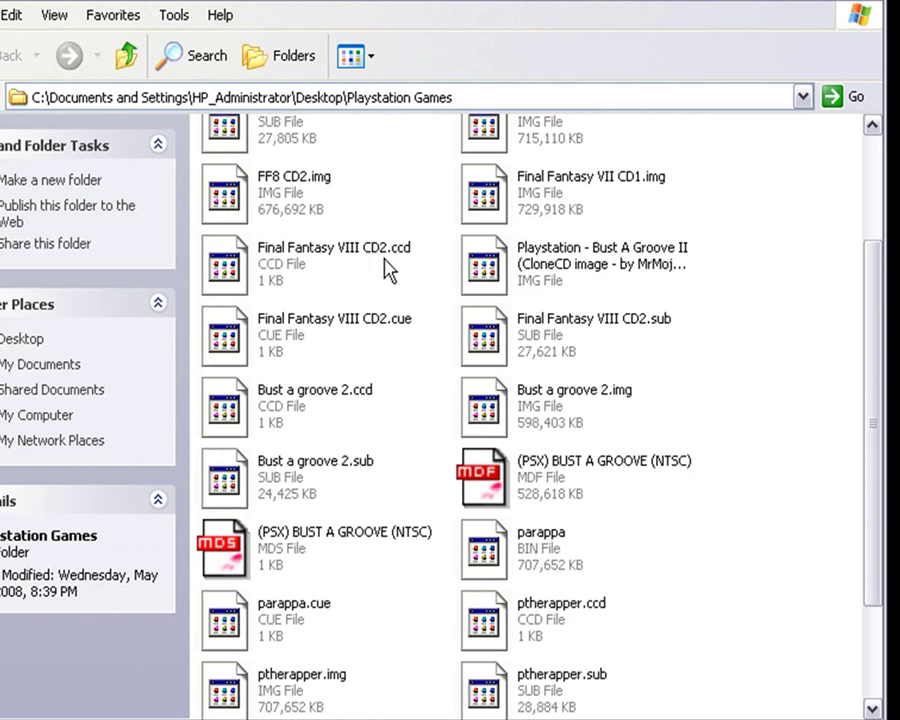
scroll(368, 258, down, 2)
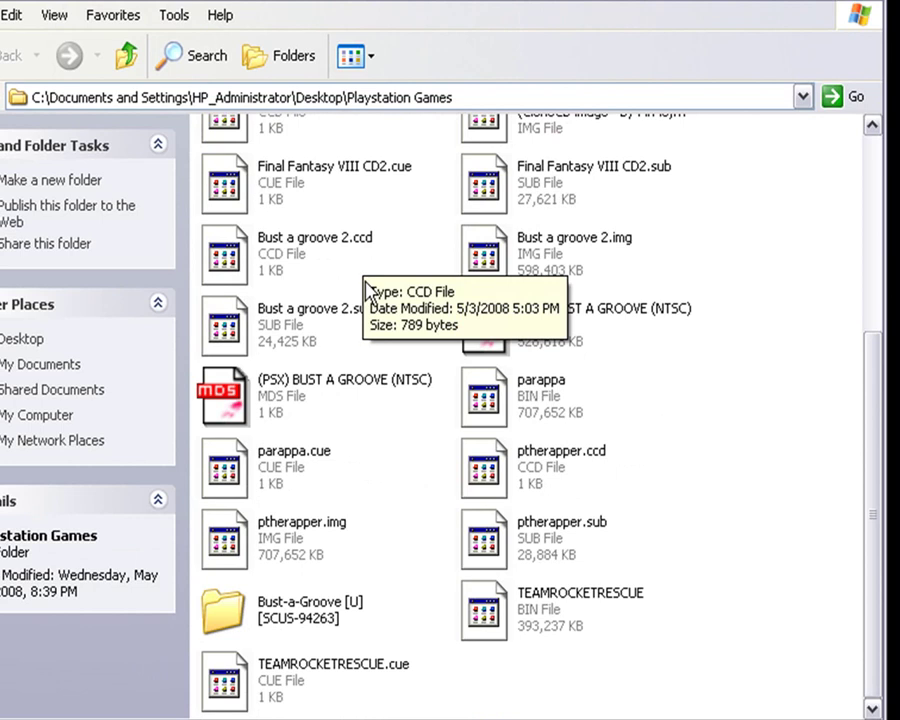
scroll(368, 290, up, 2)
scroll(368, 290, up, 2)
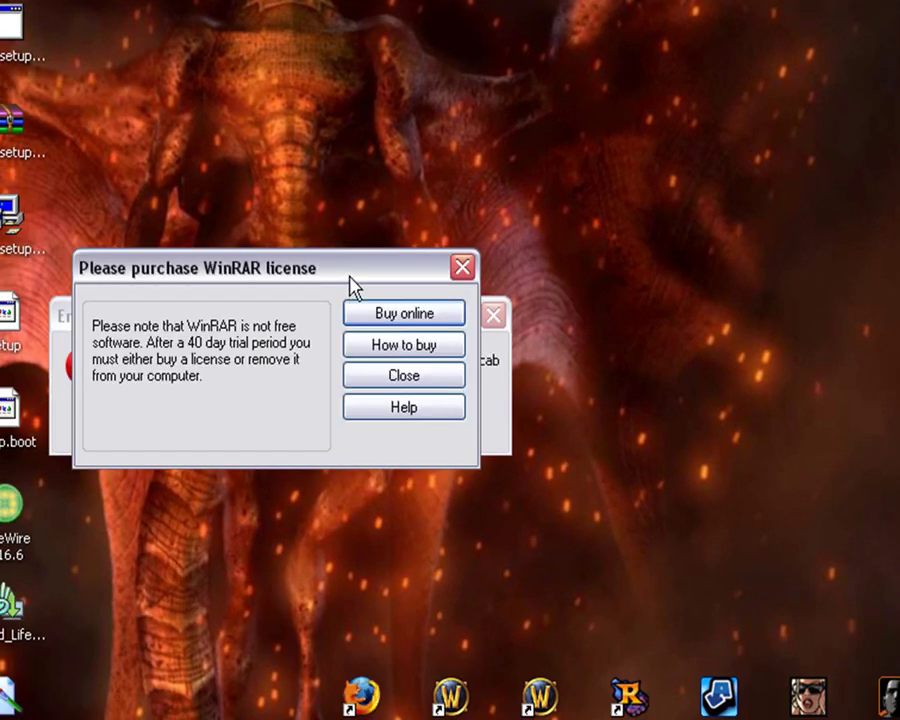
Step: Dismiss WinRAR's license and damaged-archive notices, then select the CMT_Coagulation_CE.zip file for extraction
click(462, 267)
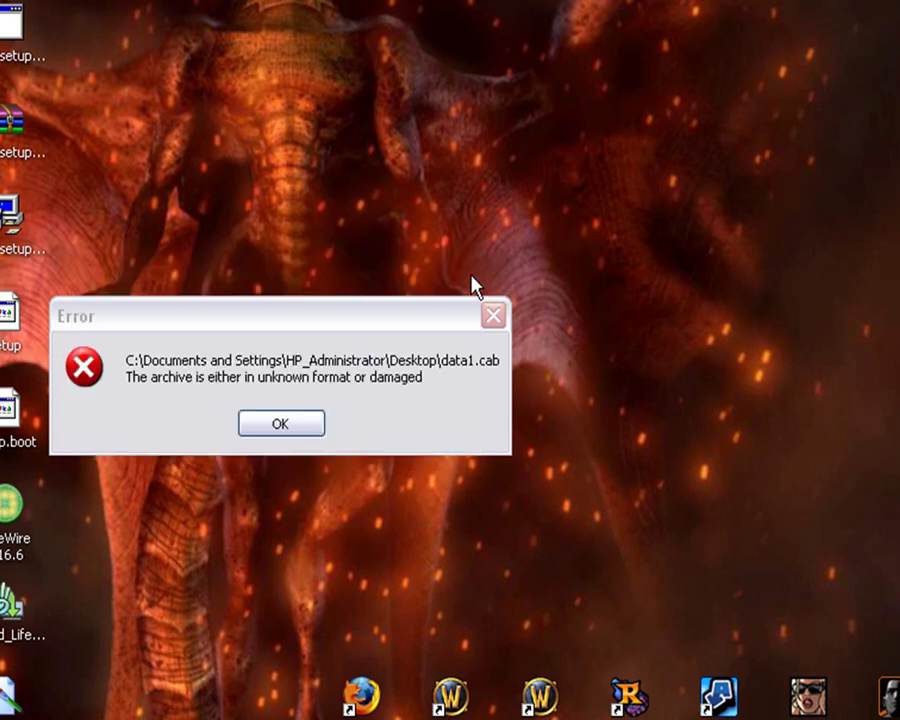
click(279, 424)
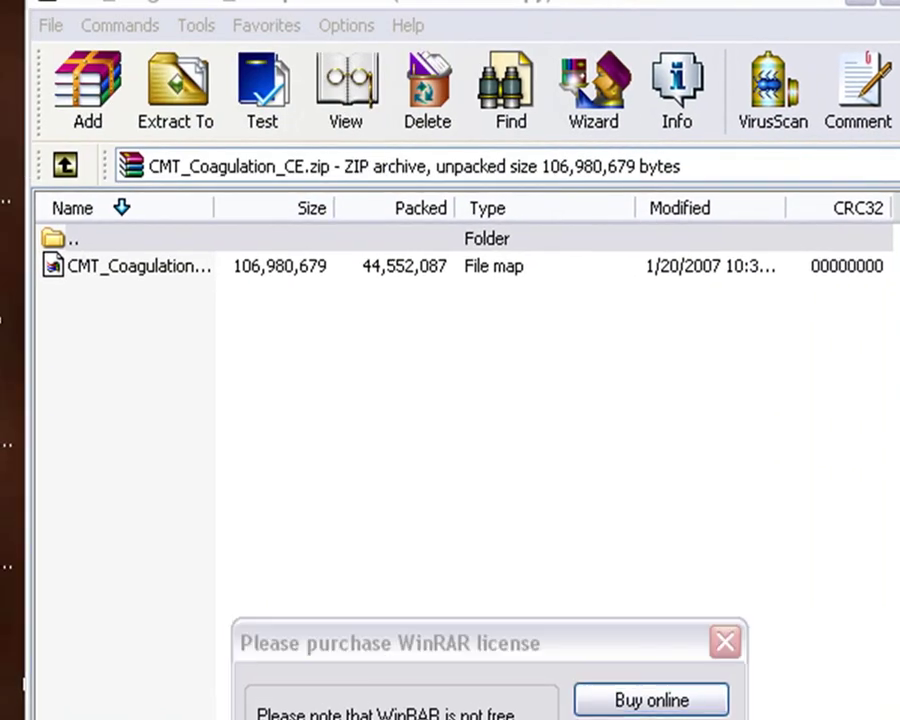
click(725, 641)
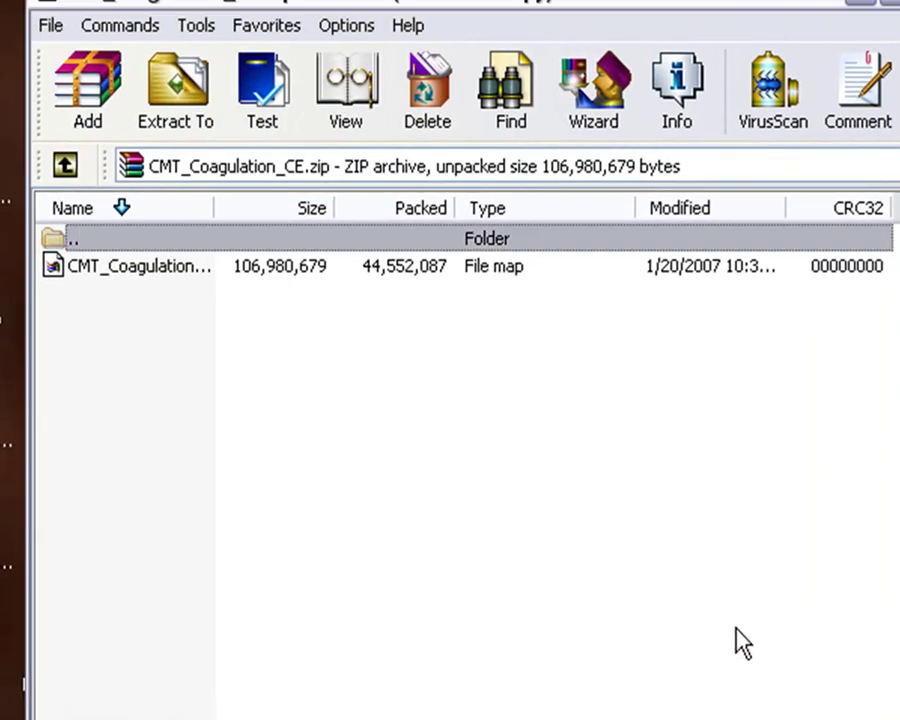
drag(475, 540, 110, 275)
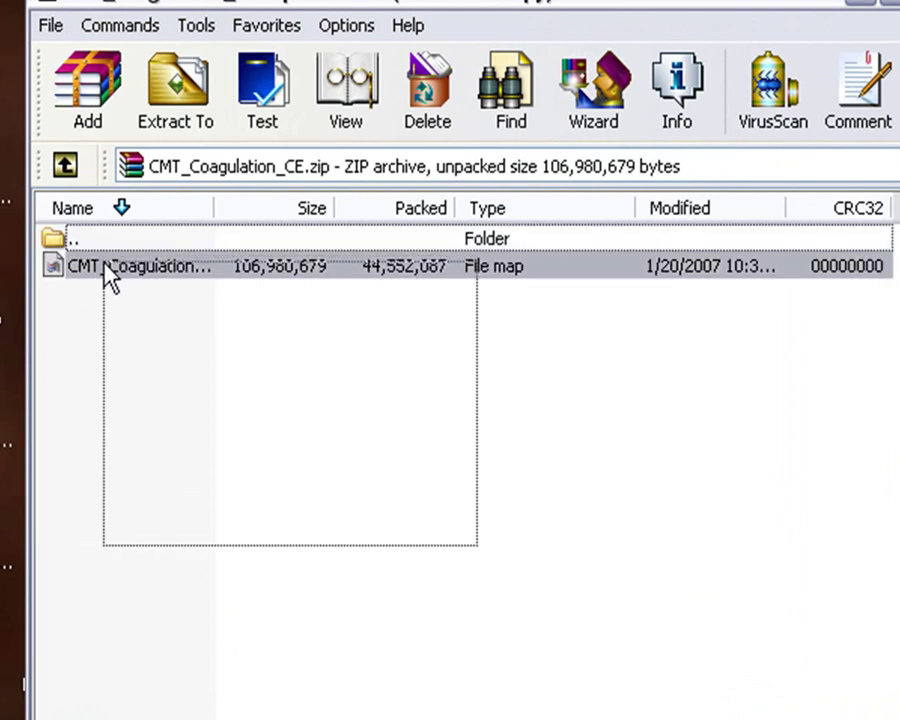
right_click(110, 275)
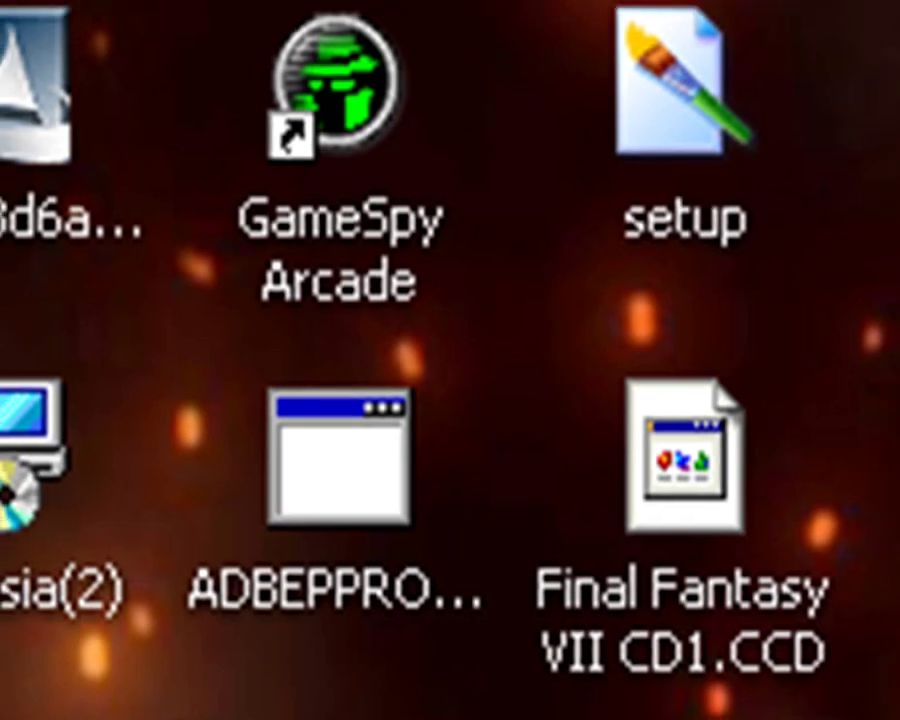
Step: Launch ePSXe from the My Documents folder via the Start menu
key(super)
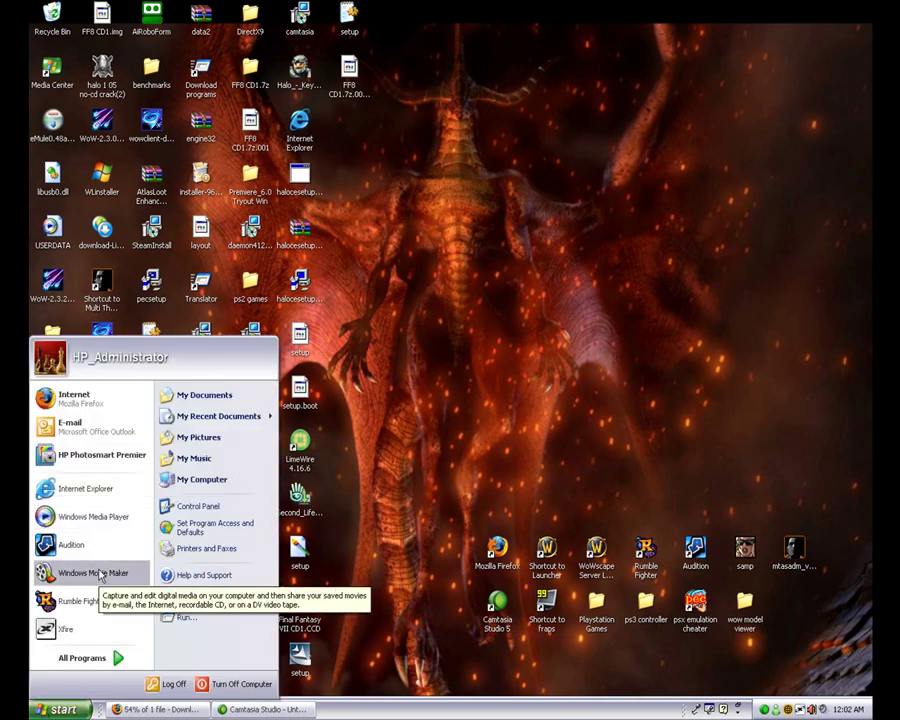
click(204, 395)
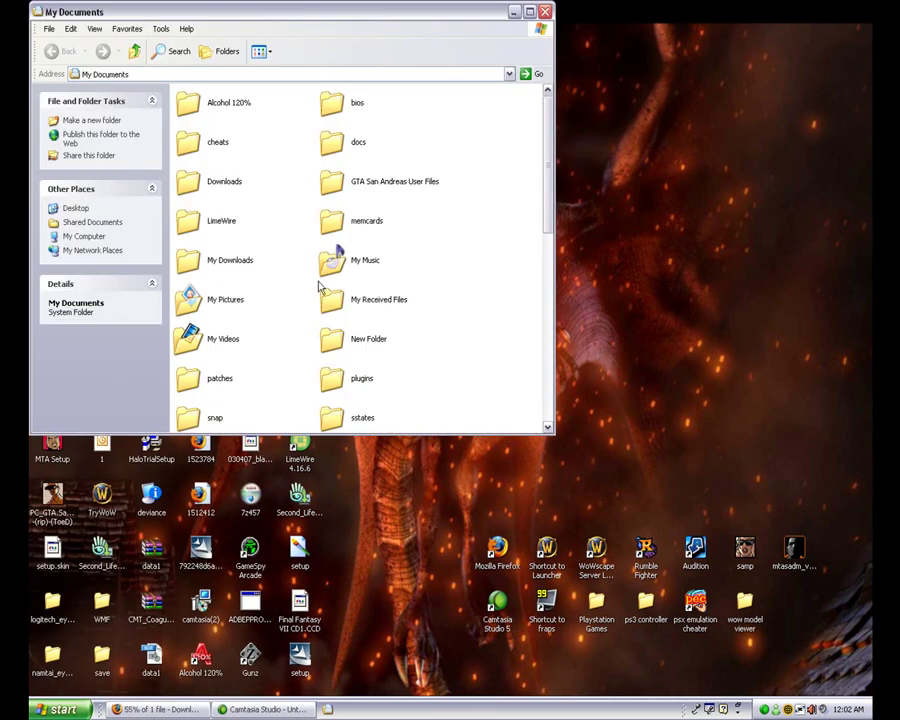
scroll(300, 270, down, 3)
scroll(290, 255, down, 3)
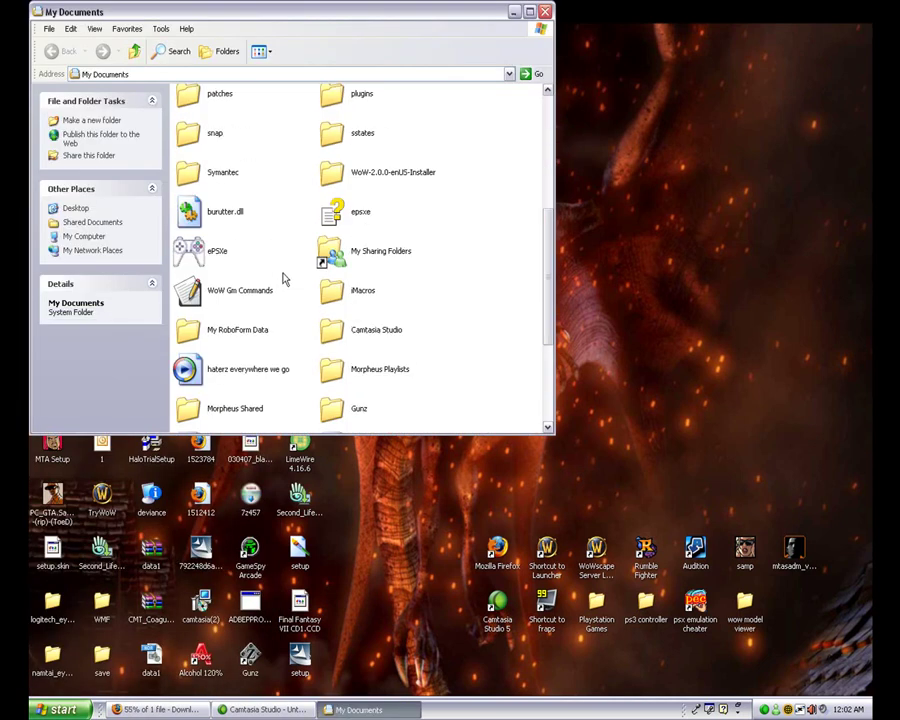
double_click(217, 250)
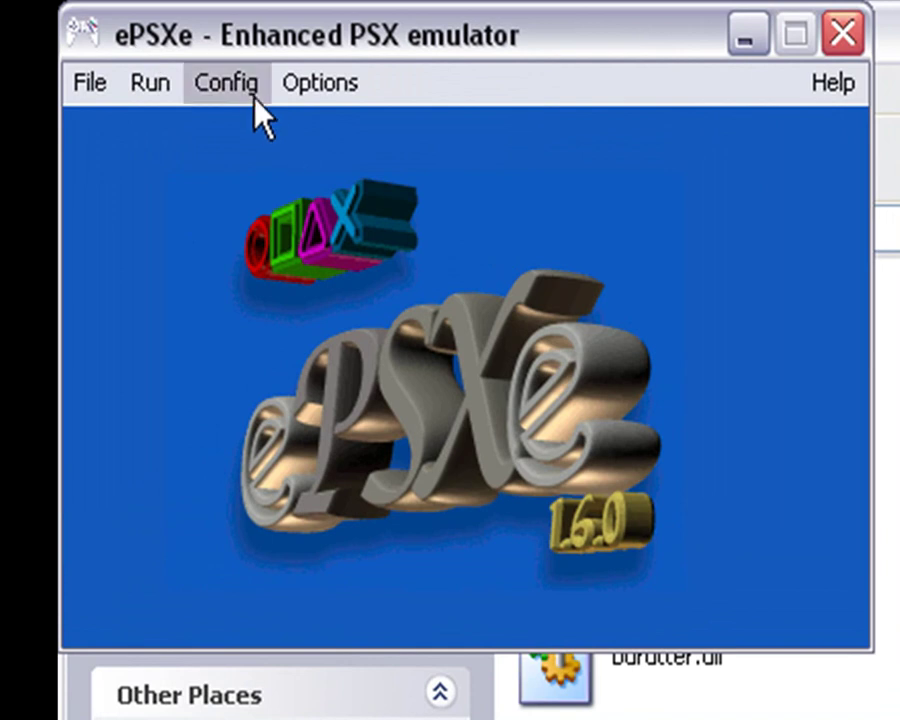
Step: Check ePSXe's Config menu, then choose Run ISO to open the Open PSX ISO dialog
click(226, 82)
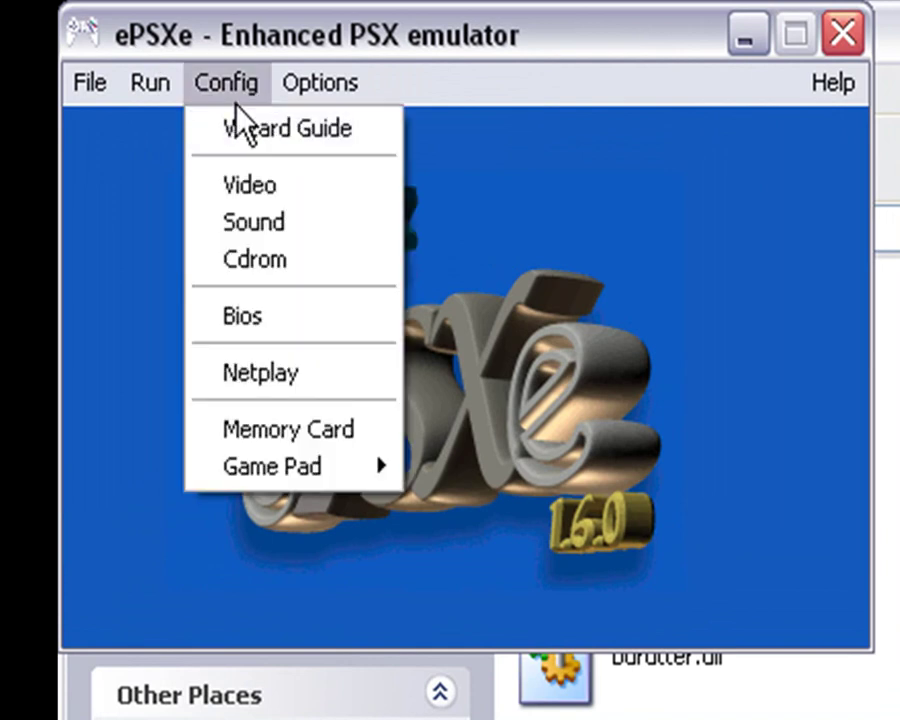
mouse_move(89, 83)
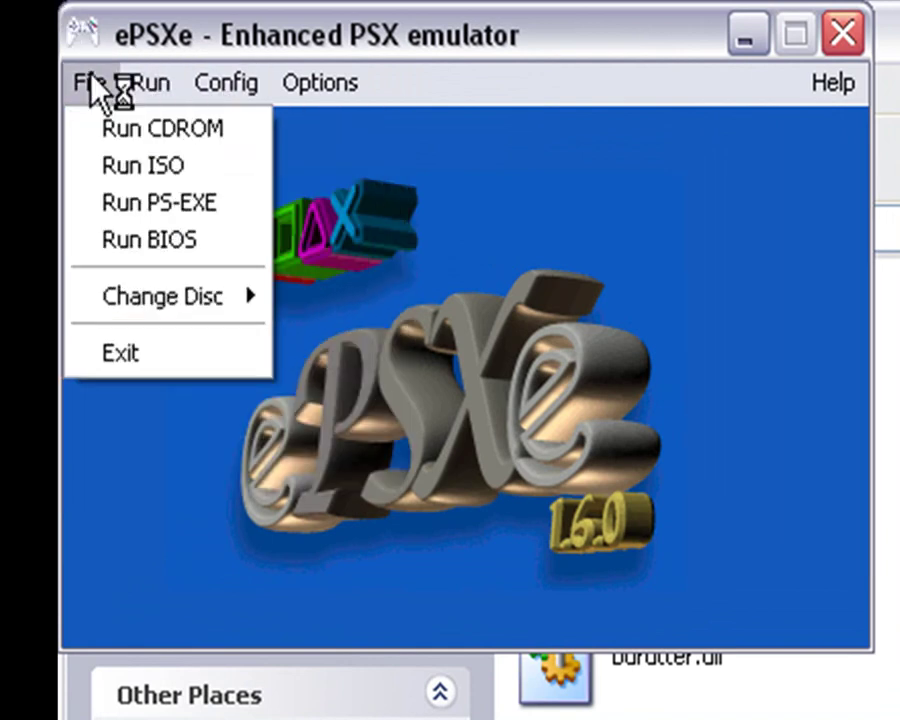
click(142, 165)
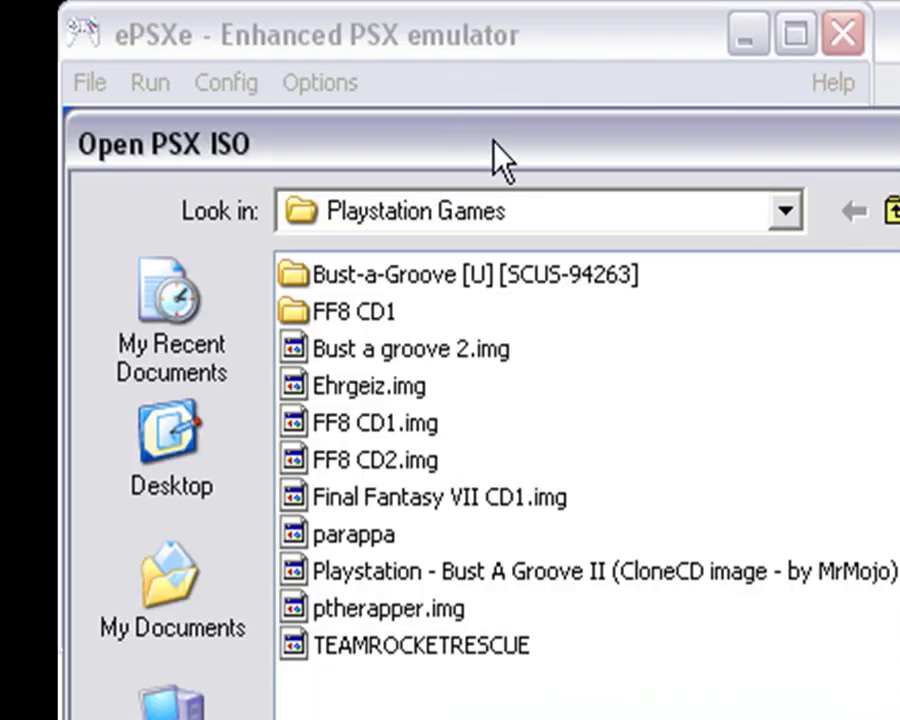
Step: Move the Open PSX ISO dialog aside and browse to the desktop's Playstation Games folder
drag(496, 150, 880, 370)
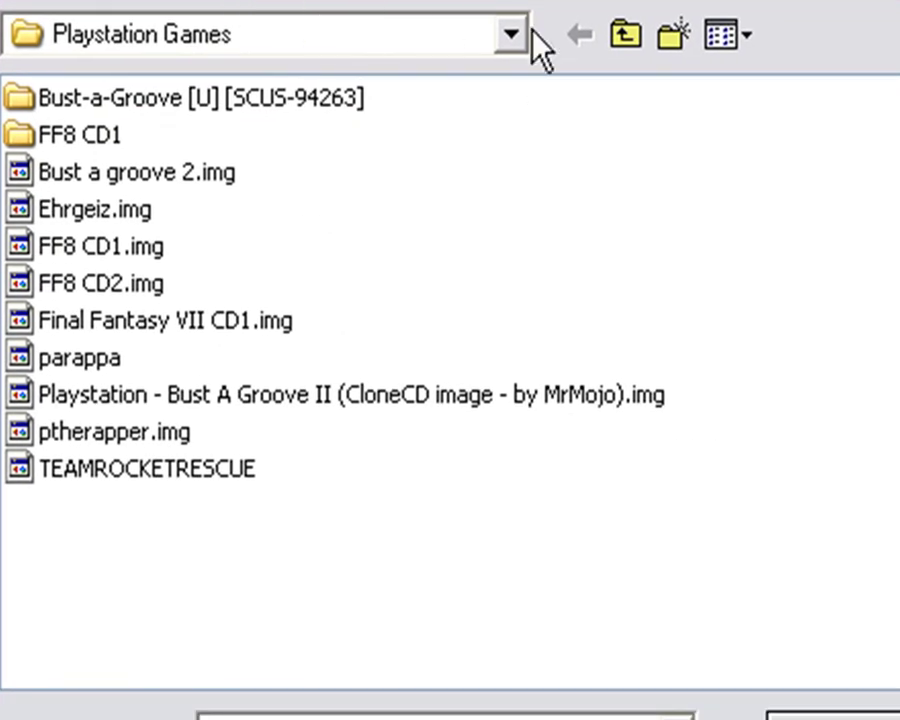
click(512, 34)
scroll(512, 34, up, 3)
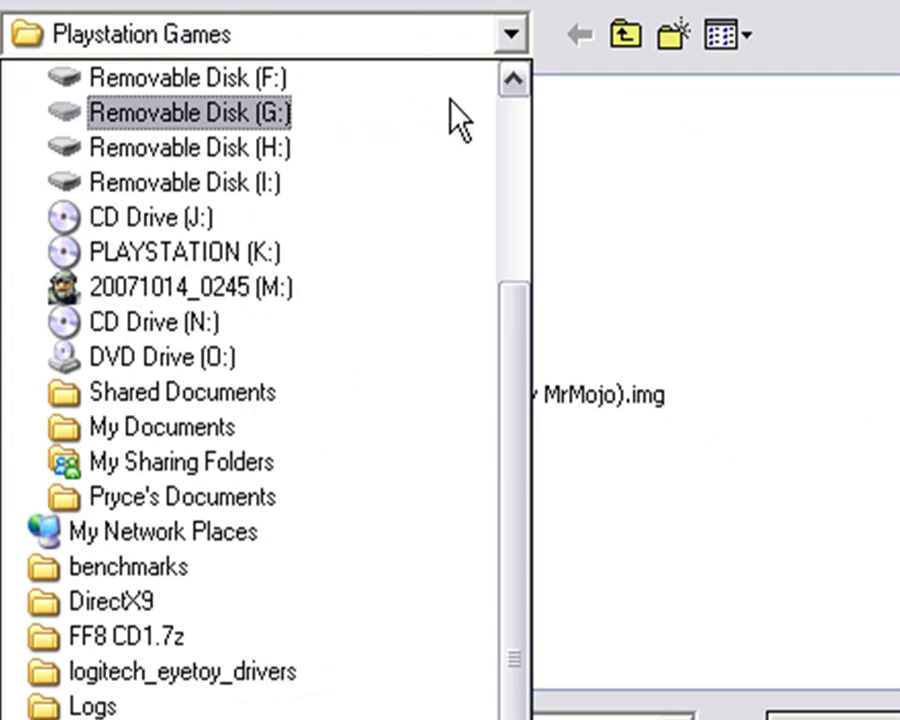
scroll(505, 440, up, 1)
scroll(505, 400, up, 4)
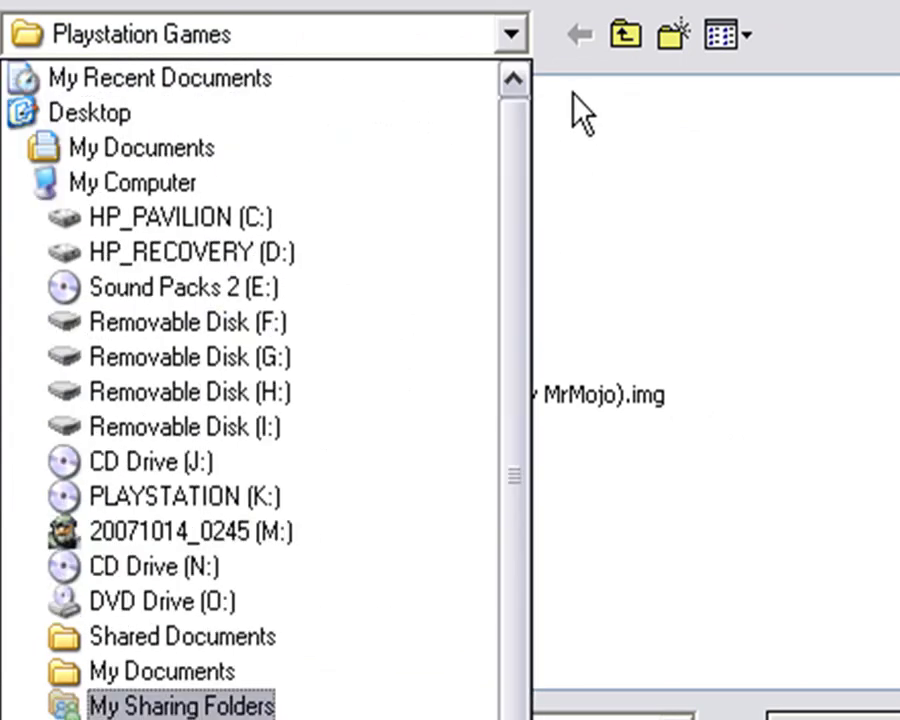
click(89, 112)
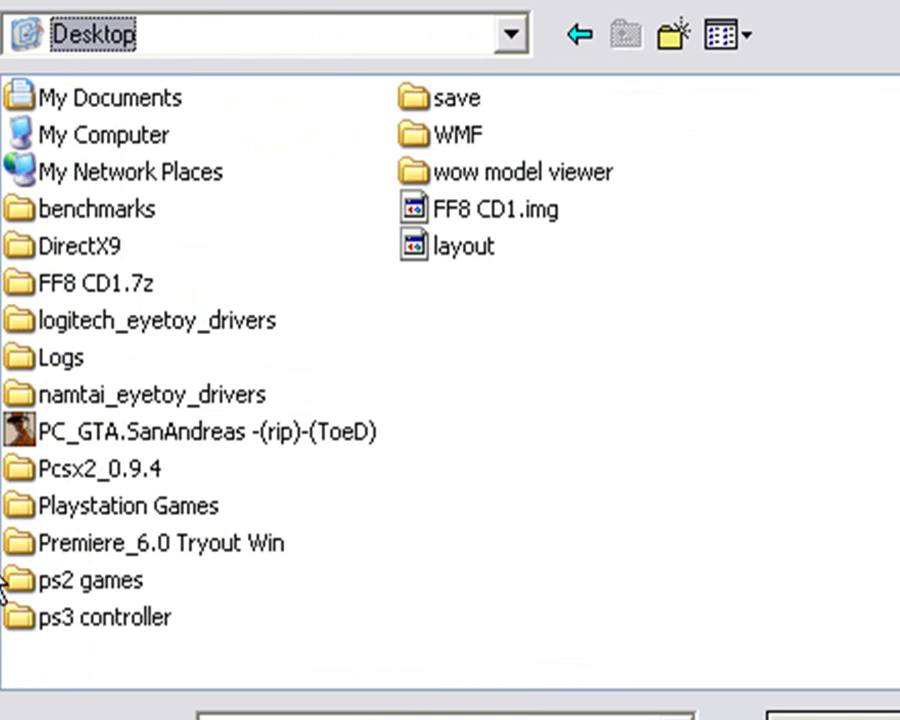
double_click(100, 506)
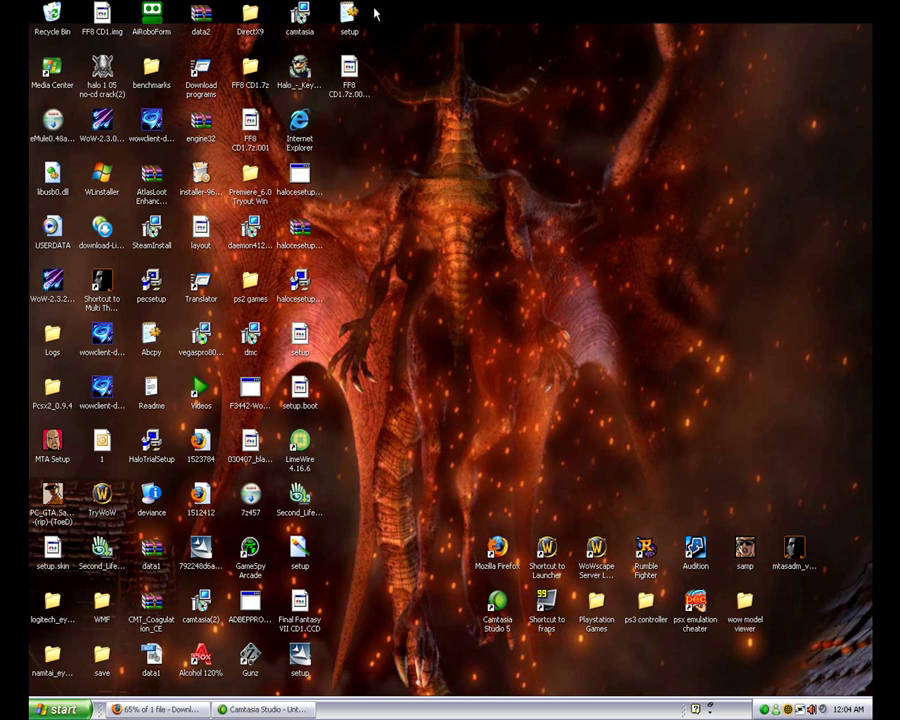
drag(349, 17, 683, 230)
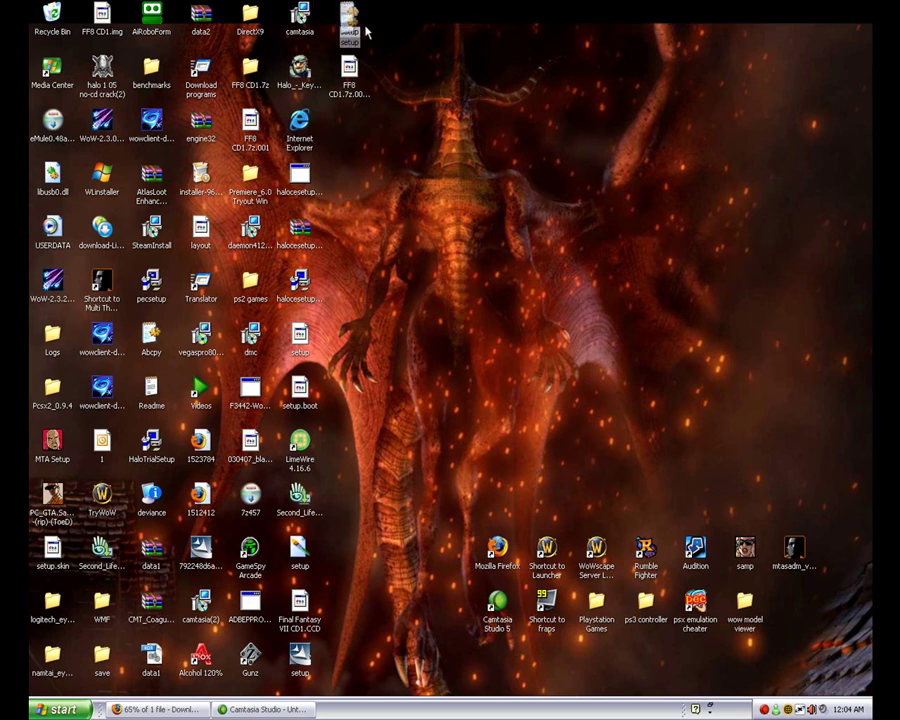
mouse_move(480, 100)
mouse_down()
mouse_move(362, 22)
mouse_move(500, 133)
mouse_move(547, 145)
mouse_up()
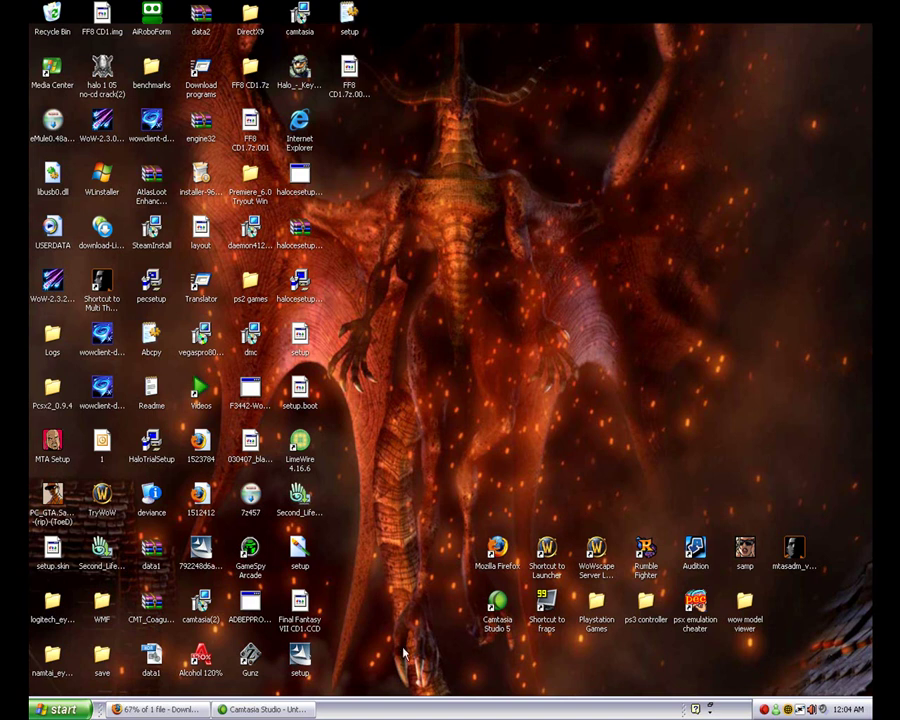
Step: Restore the Camtasia Studio window and the Camtasia Recorder's recording status window
click(262, 709)
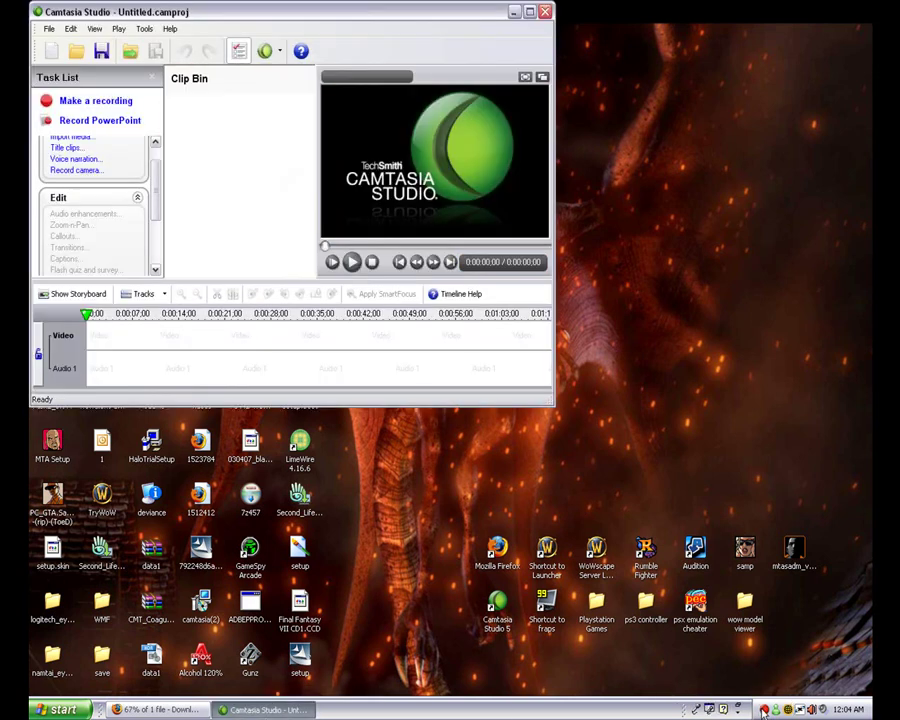
click(365, 709)
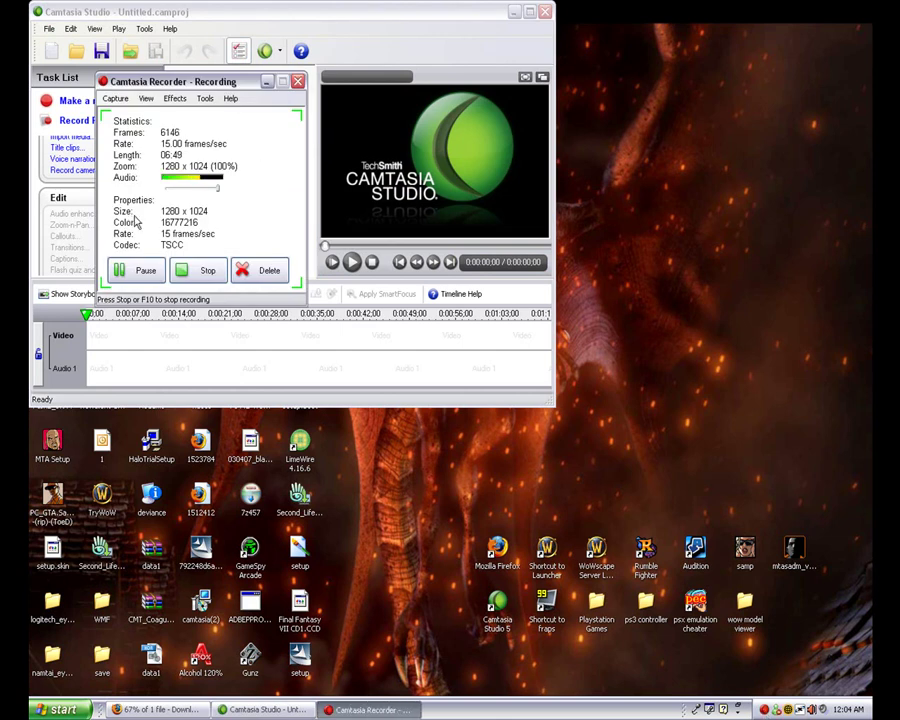